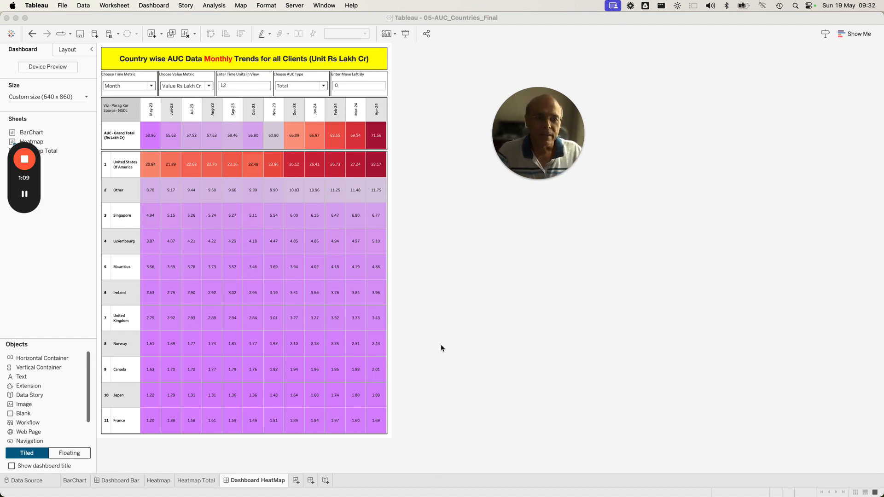
Step: Switch to Chrome and review the NSDL "FPI AUC Country-wise (top 10 countries) data" report for April 2024
key("ctrl+Up")
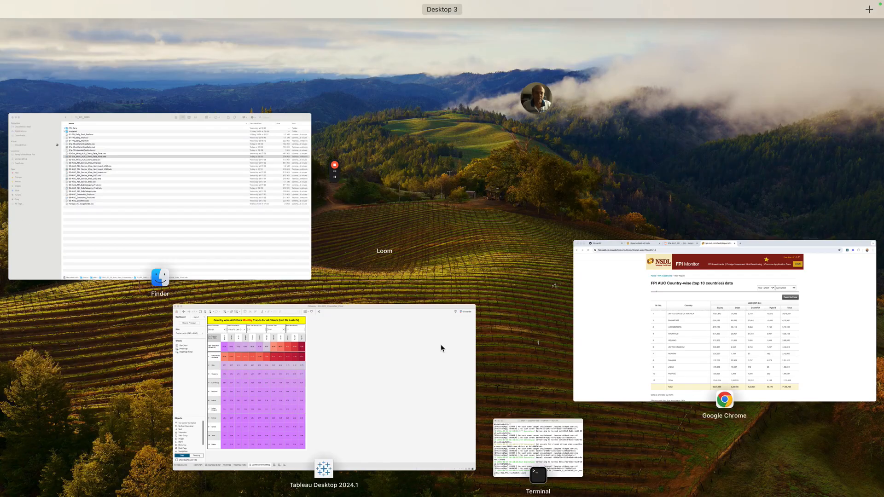
left_click(700, 300)
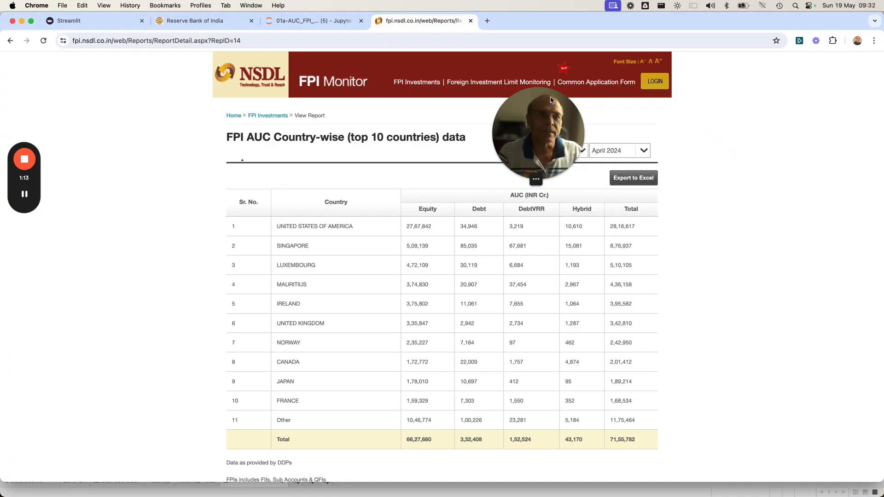
left_click_drag(542, 141, 97, 325)
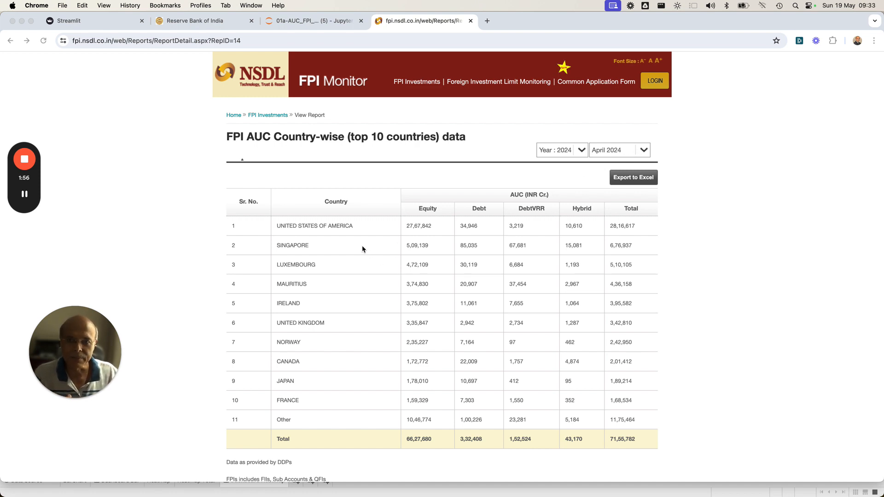
Step: Open the 05-FPI_AUC_Top10_Countries notebook in JupyterLab and look through its web scraping code
left_click(298, 27)
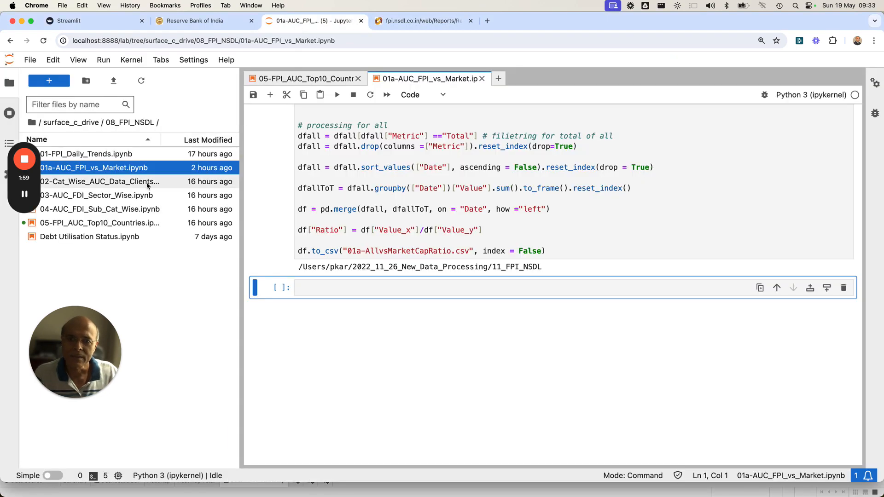
double_click(99, 223)
scroll(395, 204, "down", 10)
scroll(395, 203, "down", 15)
scroll(394, 203, "up", 14)
scroll(395, 203, "up", 5)
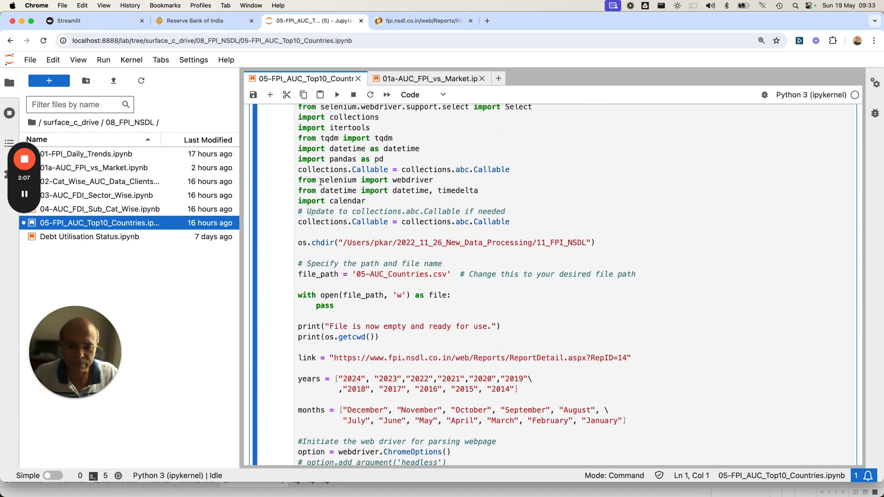
Step: Switch back to Tableau to show the country-wise AUC heatmap dashboard
key("ctrl+Up")
left_click(225, 220)
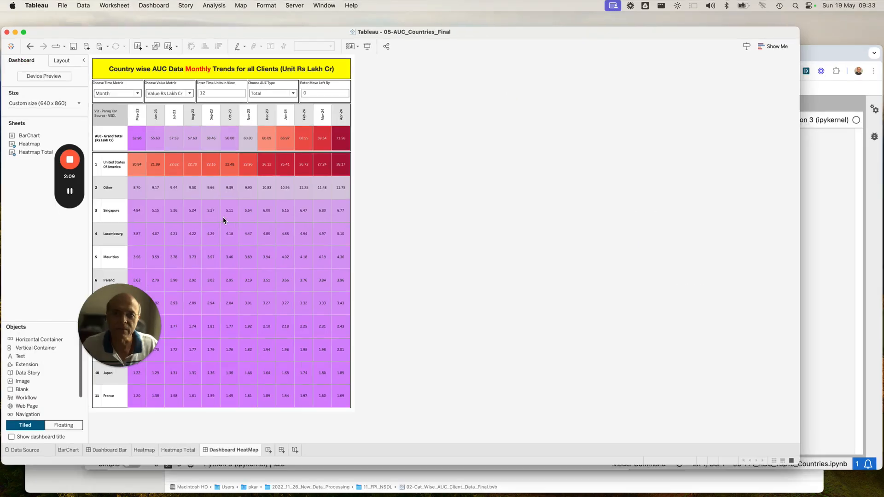
left_click_drag(88, 365, 599, 242)
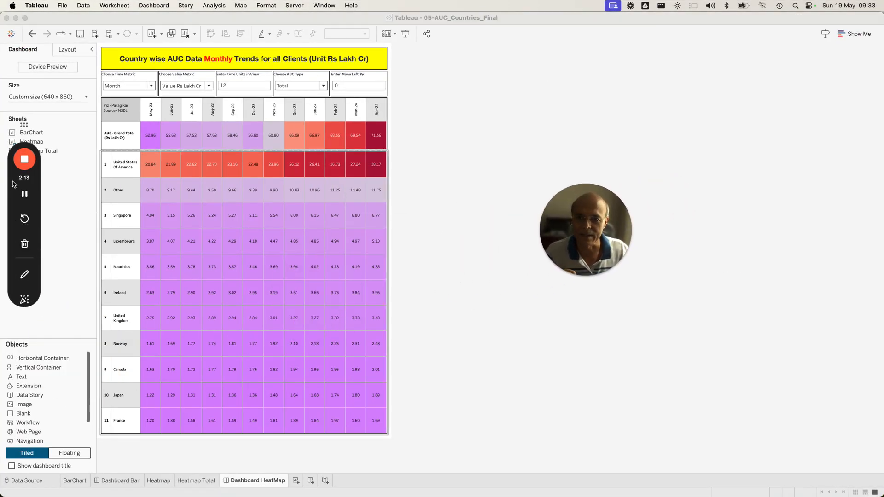
left_click_drag(17, 199, 496, 77)
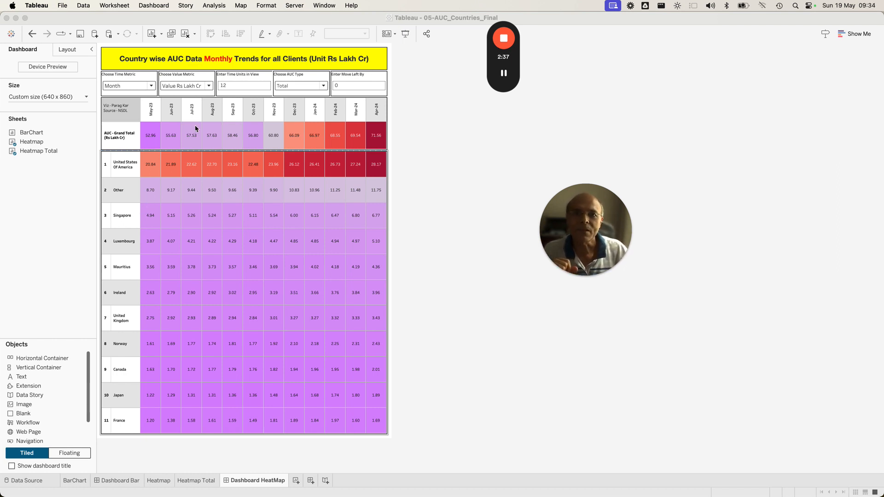
Step: Review the dashboard's value metric options, its component heatmap sheets and the monthly AUC Grand Total row from May-23 to Apr-24
left_click(206, 86)
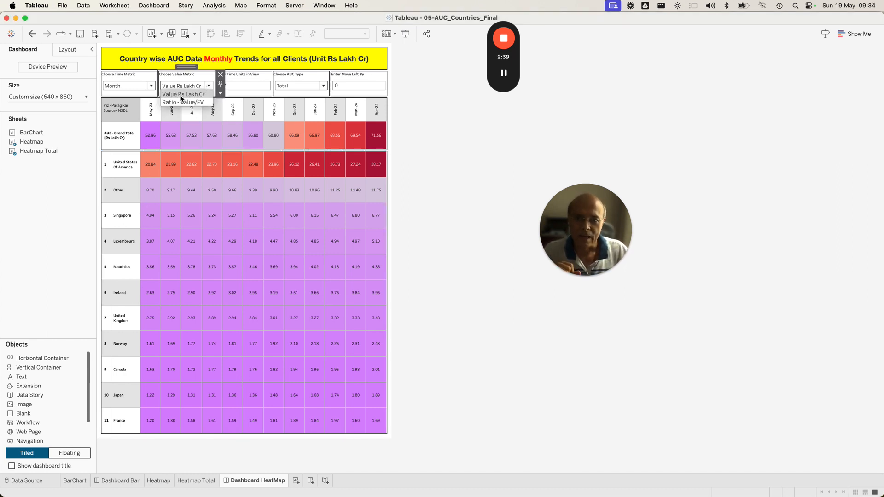
left_click(442, 143)
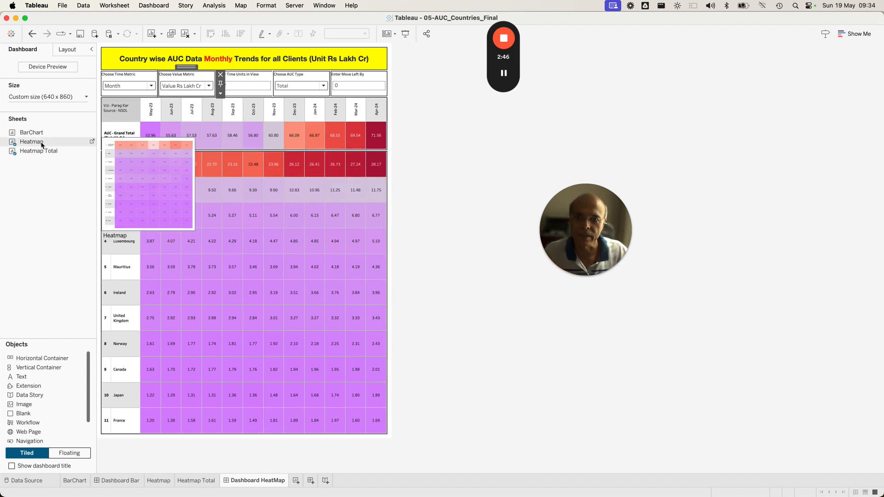
mouse_move(68, 150)
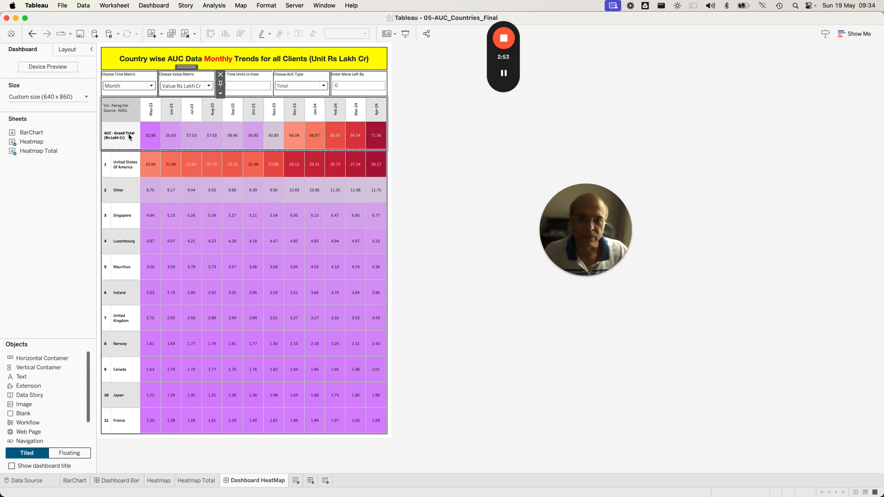
mouse_move(144, 141)
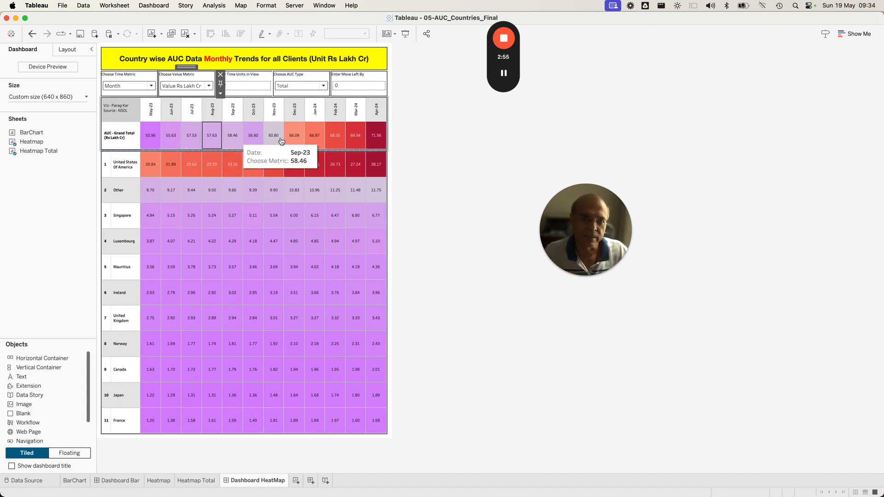
mouse_move(376, 141)
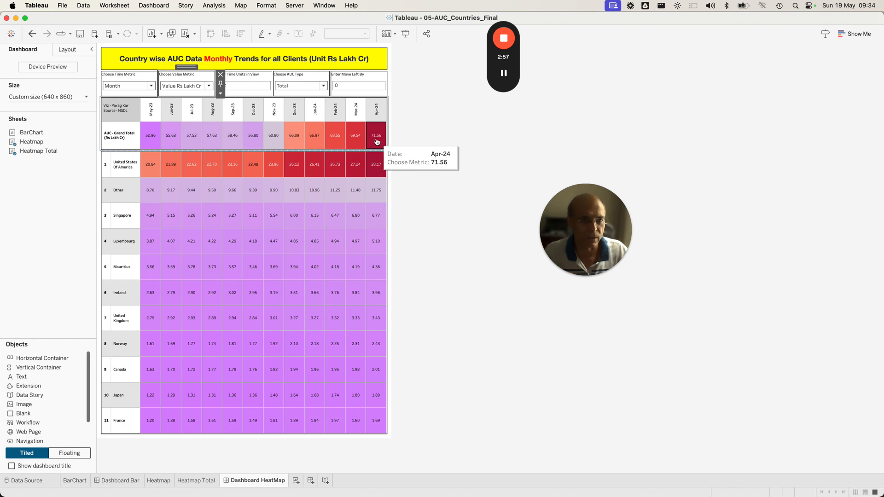
mouse_move(36, 145)
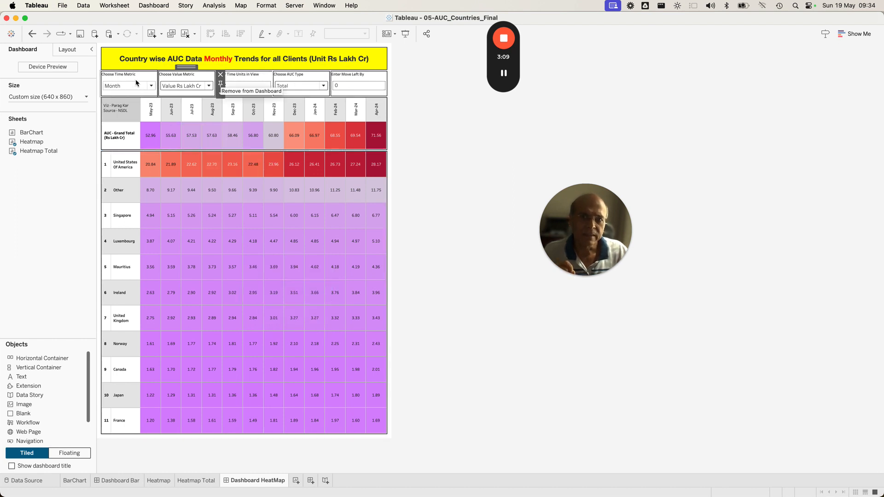
Step: Check the value metric choices on the dashboard and select Value Rs Lakh Cr
left_click(424, 92)
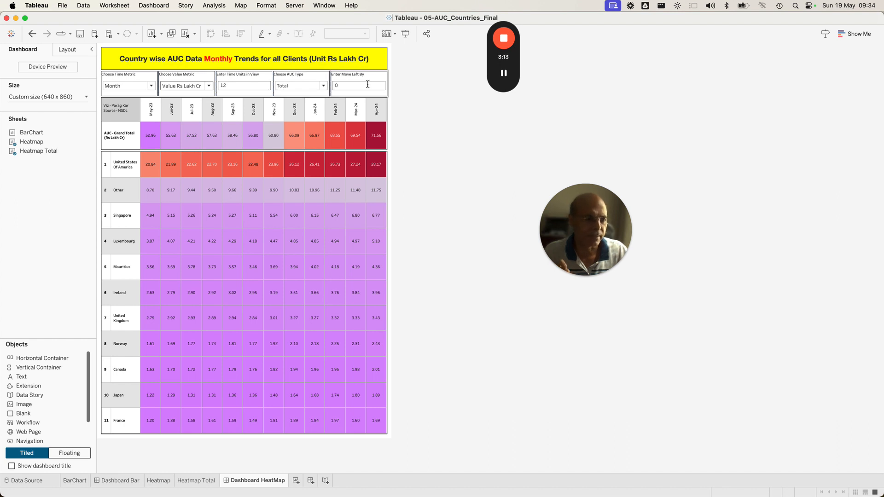
left_click(208, 86)
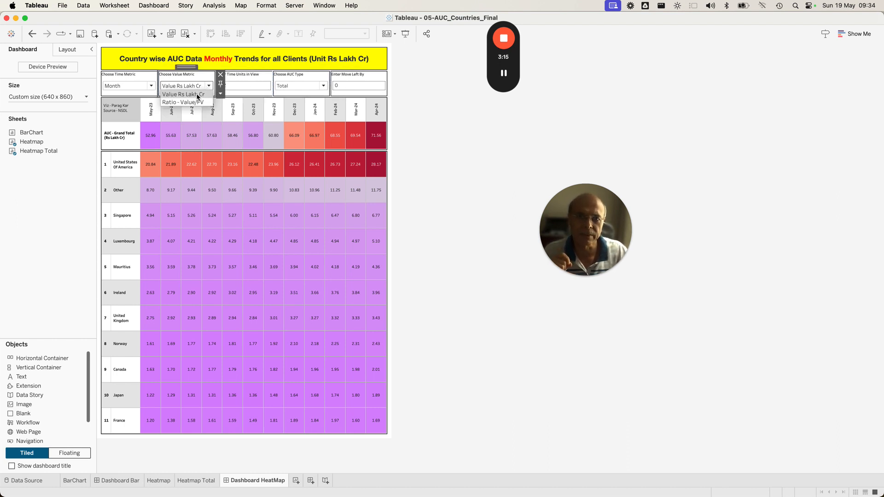
left_click(198, 94)
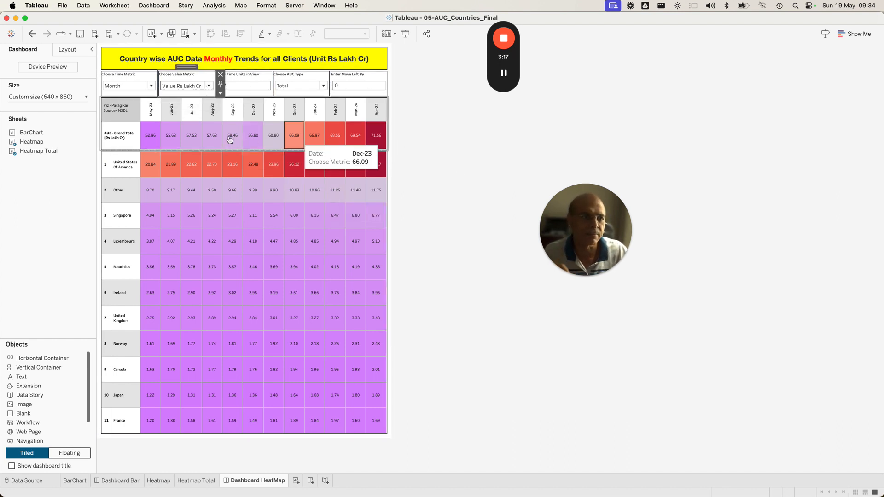
Step: Set the time metric to Quarter and compare the United States Of America and Other rows between FY22-Q2 and FY25-Q1
left_click(130, 87)
left_click(122, 95)
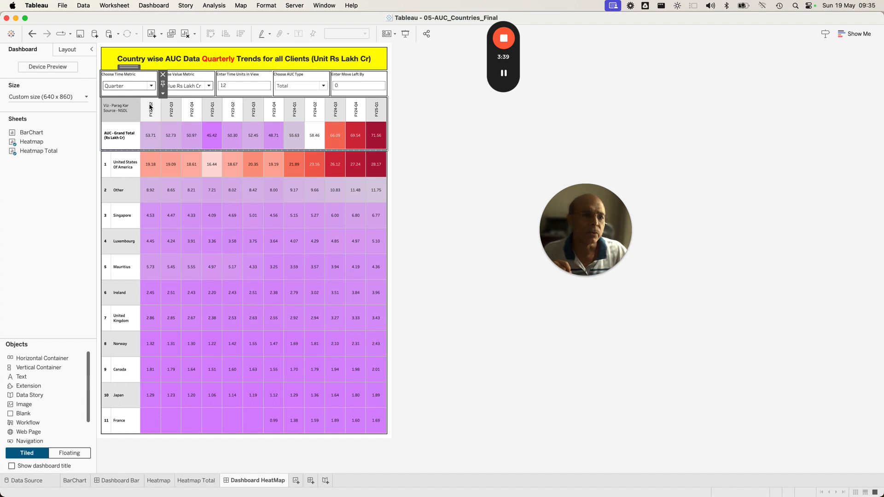
mouse_move(150, 176)
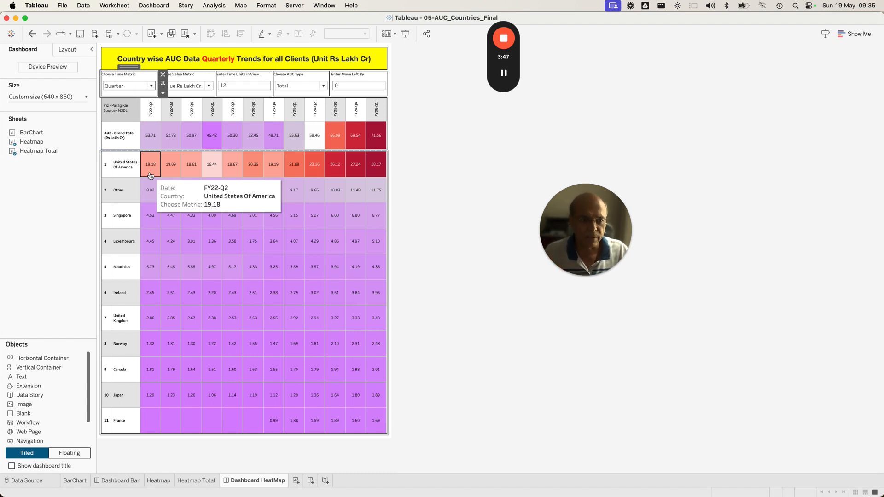
mouse_move(377, 171)
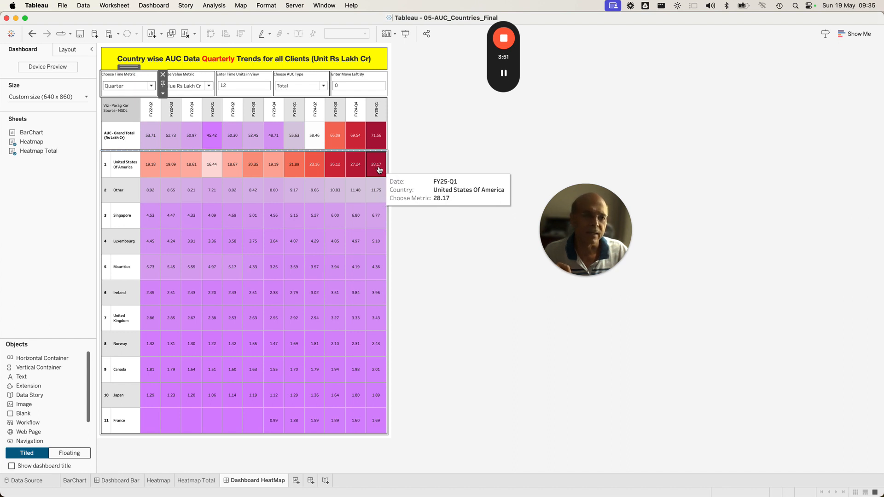
mouse_move(185, 204)
mouse_move(151, 196)
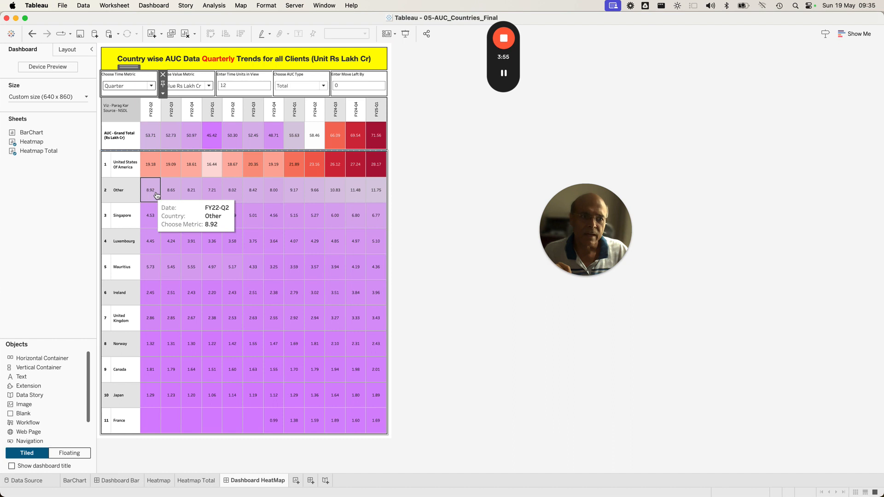
mouse_move(376, 195)
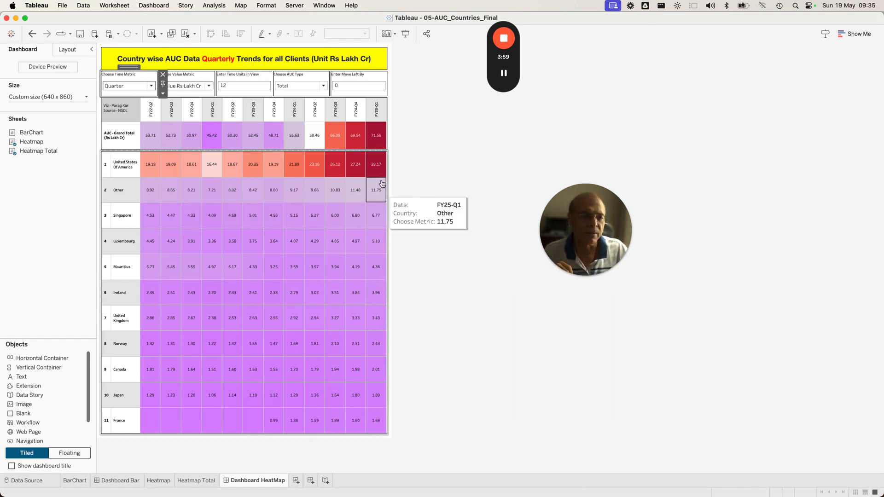
mouse_move(377, 330)
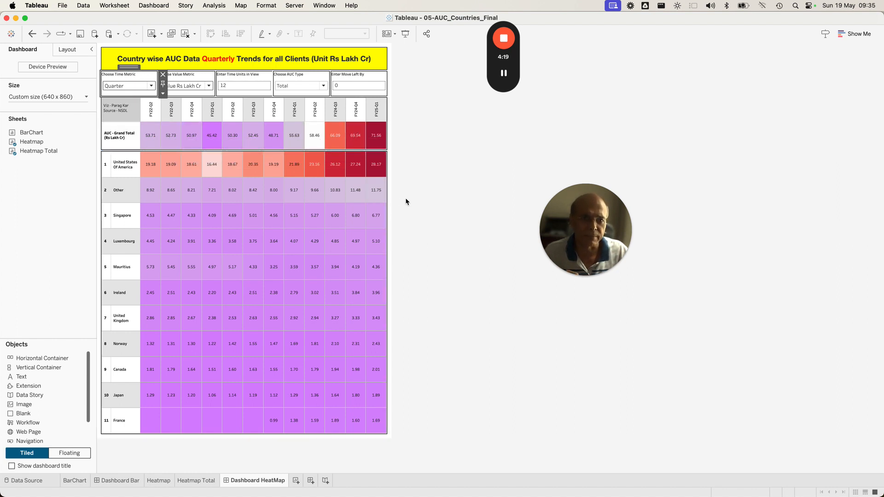
Step: Set the dashboard's time metric back to Month
left_click(114, 88)
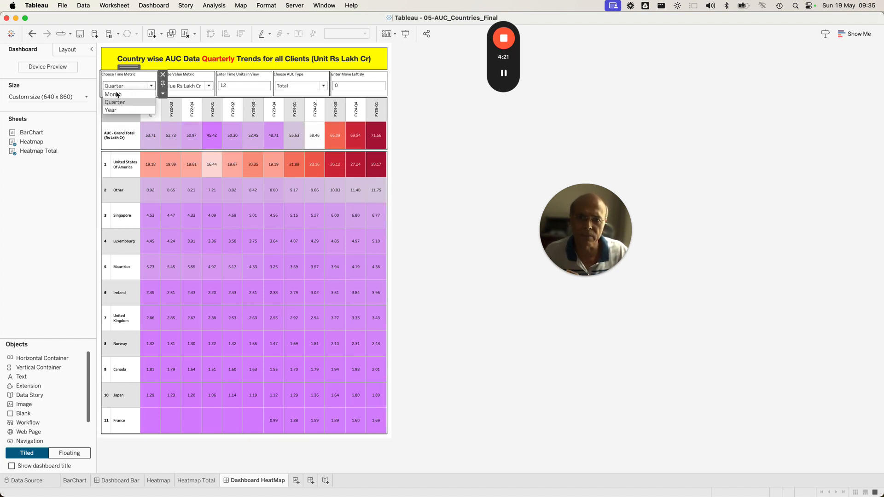
left_click(115, 94)
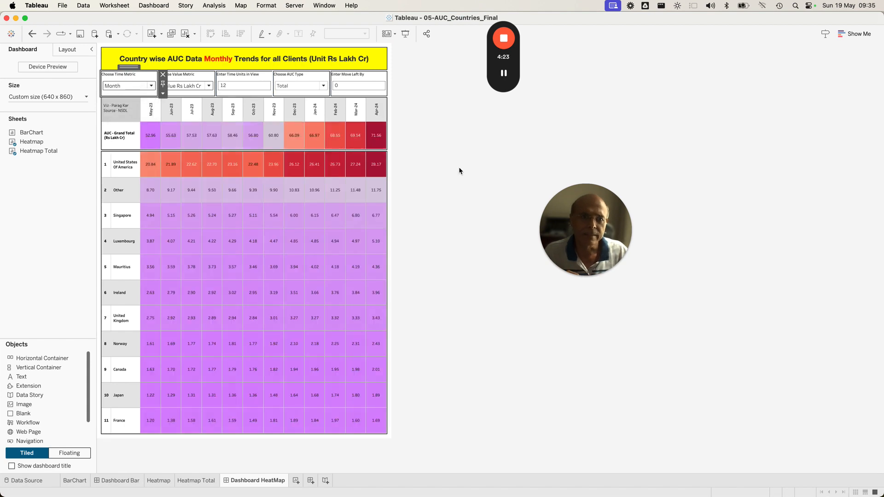
Step: Switch to Chrome and examine the equity, debt, DebtVRR, hybrid and total columns of the NSDL country-wise AUC report
key("ctrl+Up")
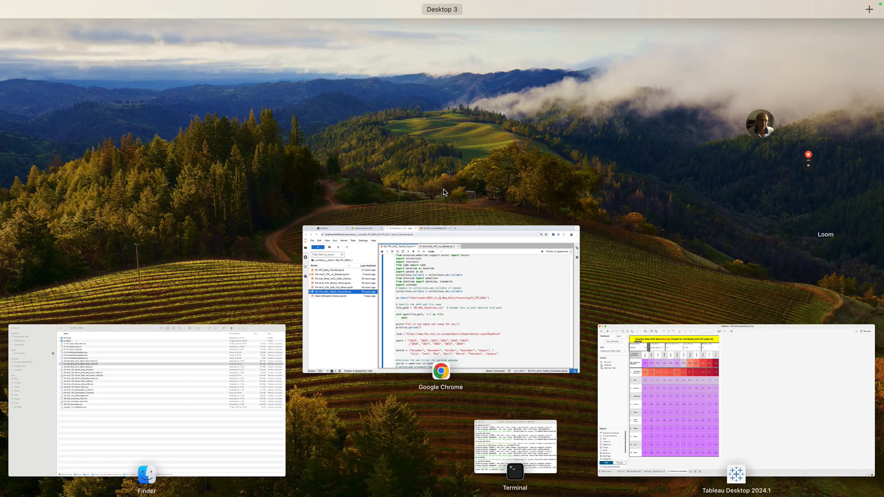
left_click(518, 332)
left_click(397, 21)
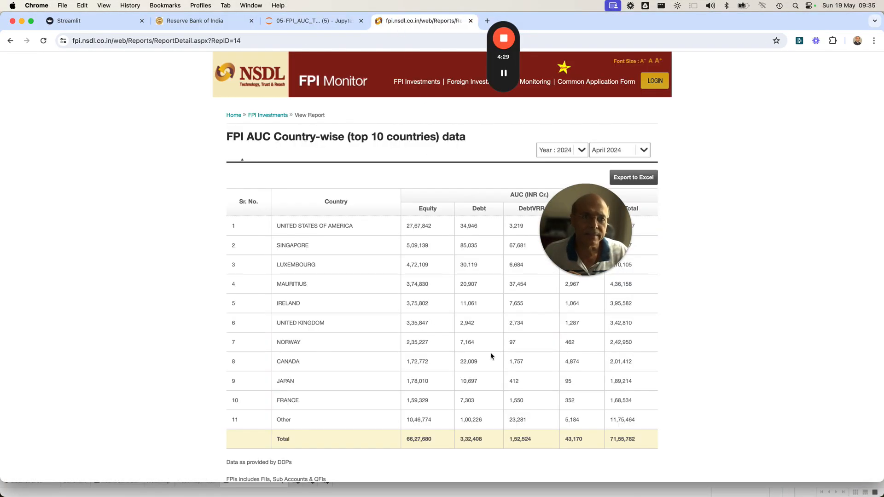
left_click_drag(582, 240, 792, 206)
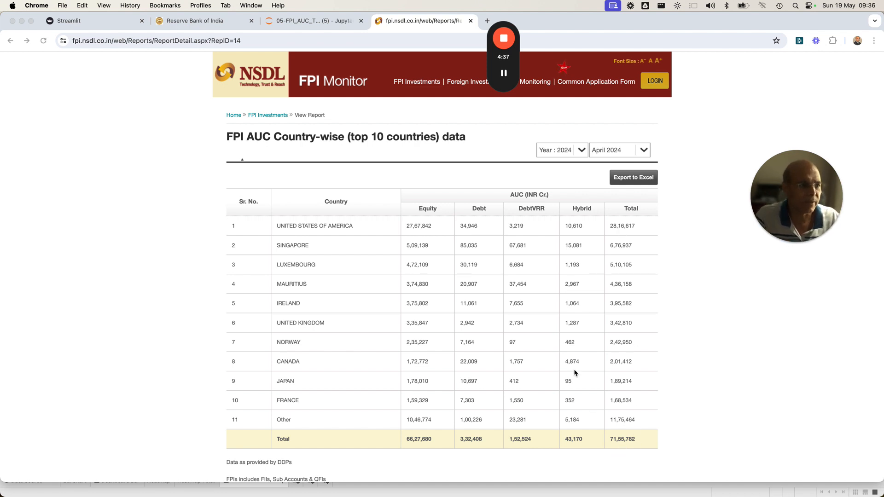
Step: Return to Tableau and open the Heatmap worksheet behind the dashboard
key("ctrl+Up")
left_click(643, 341)
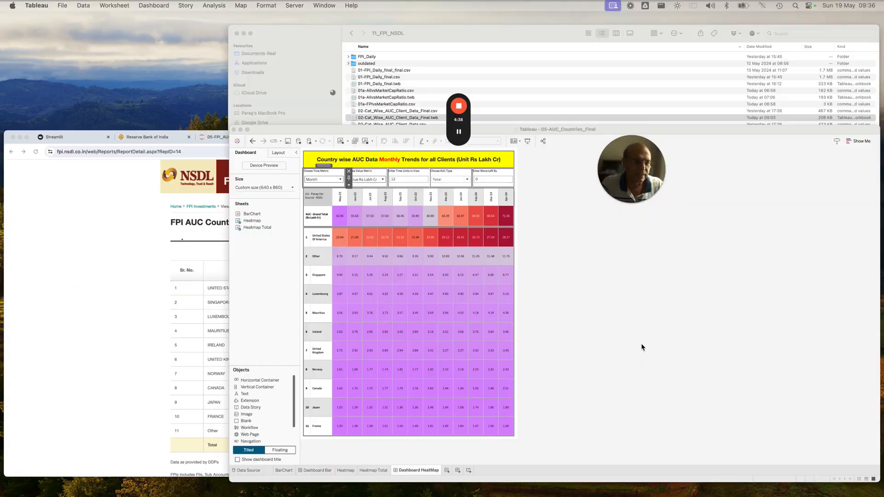
mouse_move(378, 143)
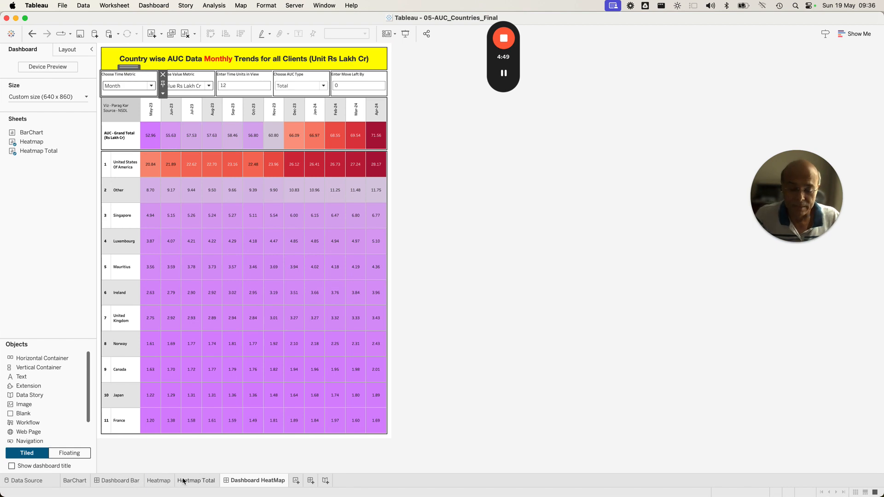
left_click(159, 481)
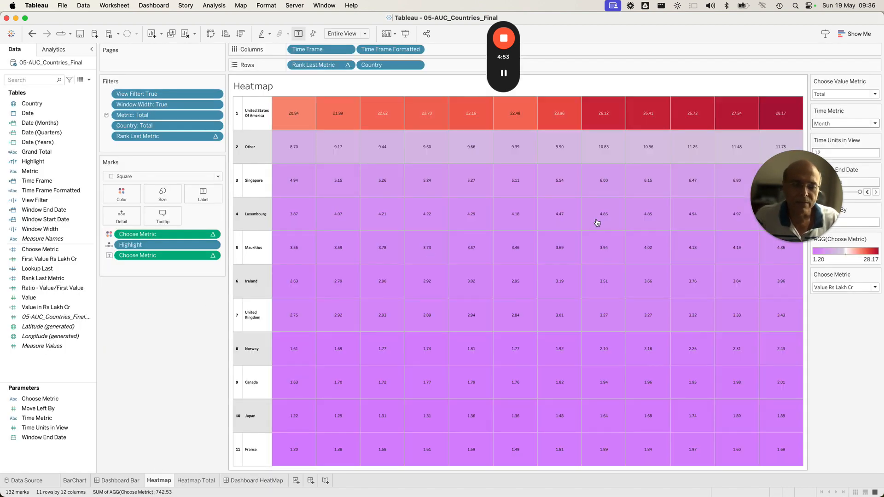
left_click_drag(766, 196, 143, 362)
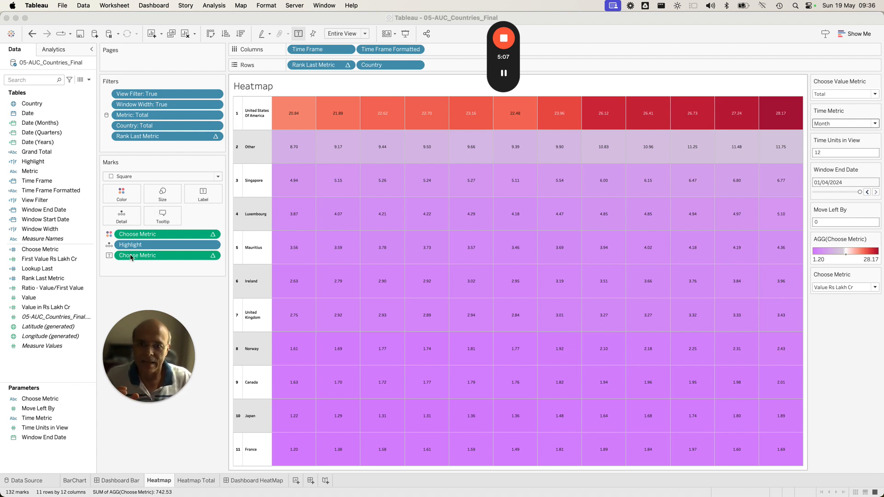
Step: Open the Choose Metric calculated field for editing to examine its Case formula, and move the editor aside
right_click(45, 251)
left_click(63, 292)
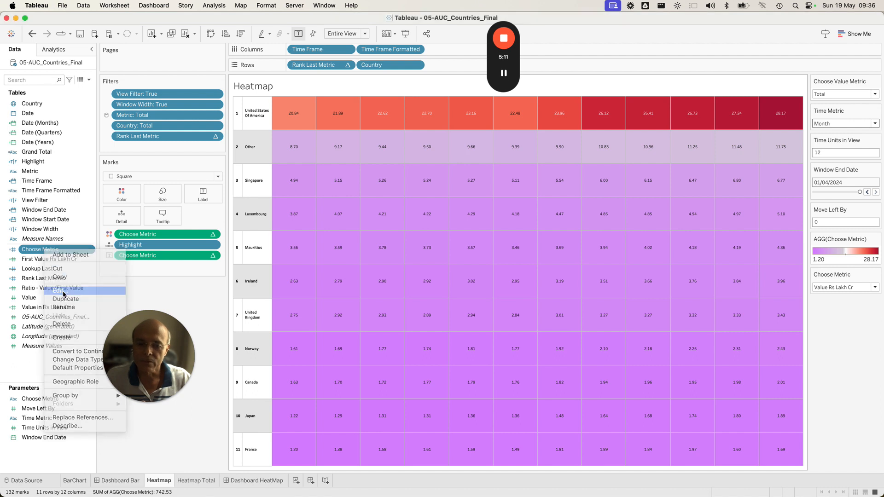
left_click_drag(309, 134, 449, 146)
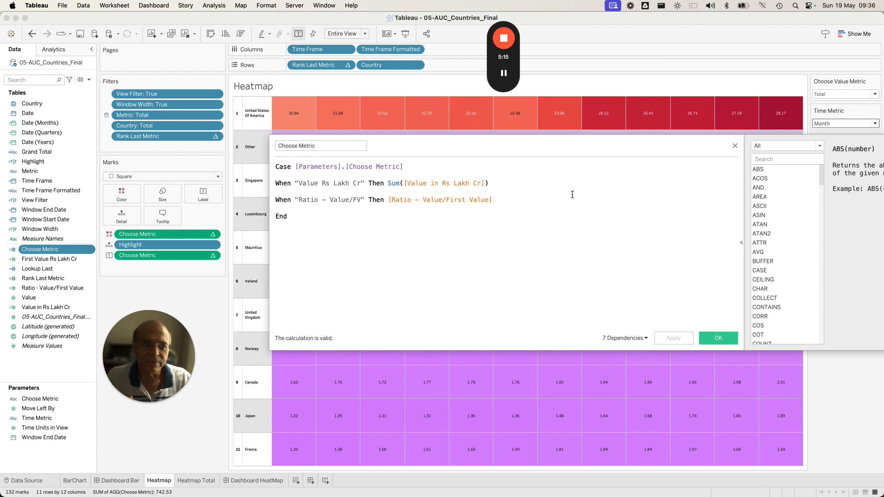
left_click_drag(503, 147, 284, 99)
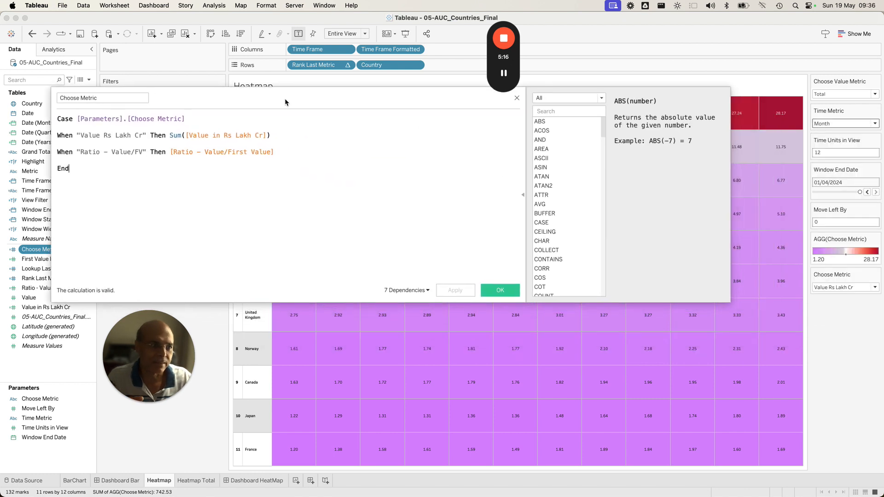
Step: Review the choices offered by the Choose Metric parameter, then close the Choose Metric calculation editor
left_click(852, 289)
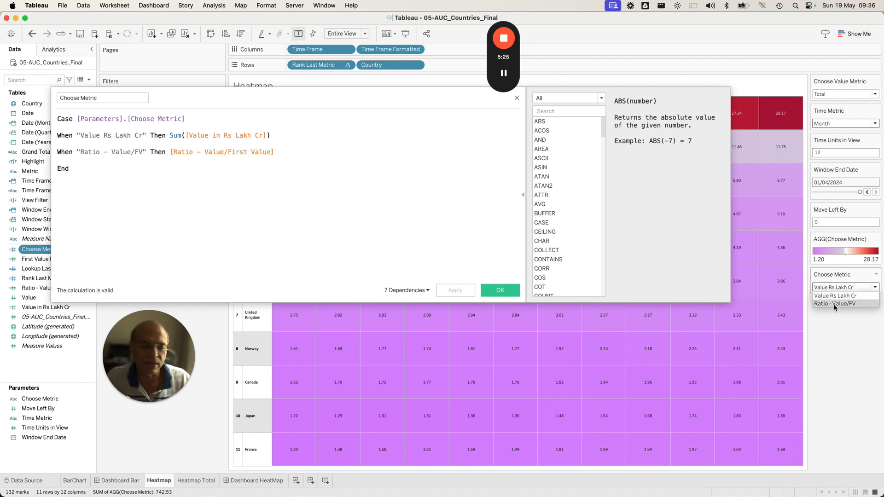
left_click(227, 392)
left_click(504, 292)
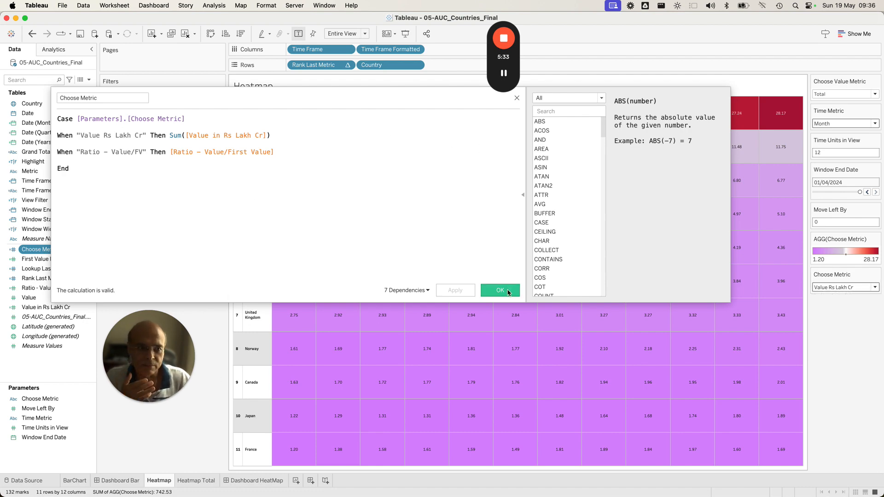
Step: Open the Dashboard HeatMap and set its value metric to Ratio - Value/FV to compare growth by country
left_click(257, 480)
left_click_drag(152, 362, 566, 313)
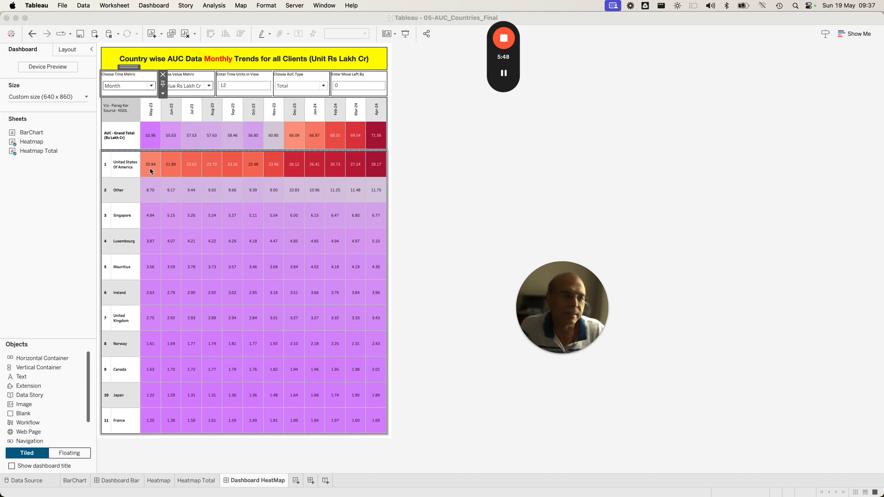
left_click(192, 87)
left_click(187, 102)
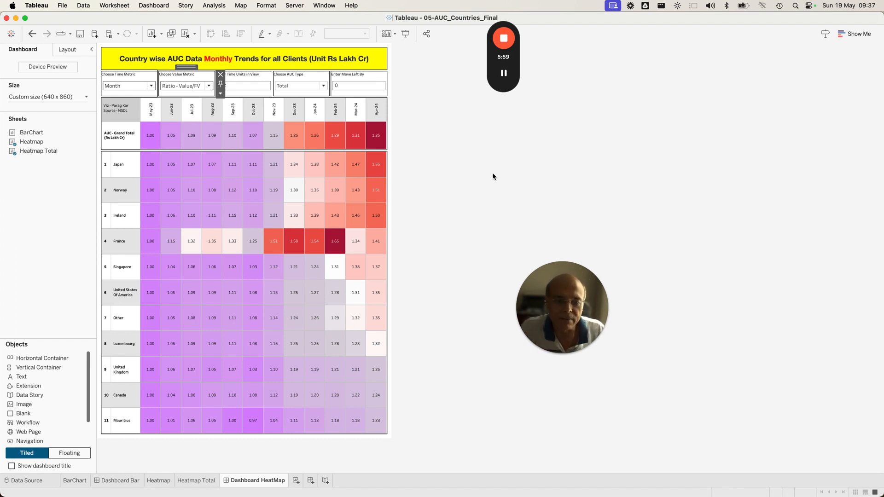
mouse_move(152, 169)
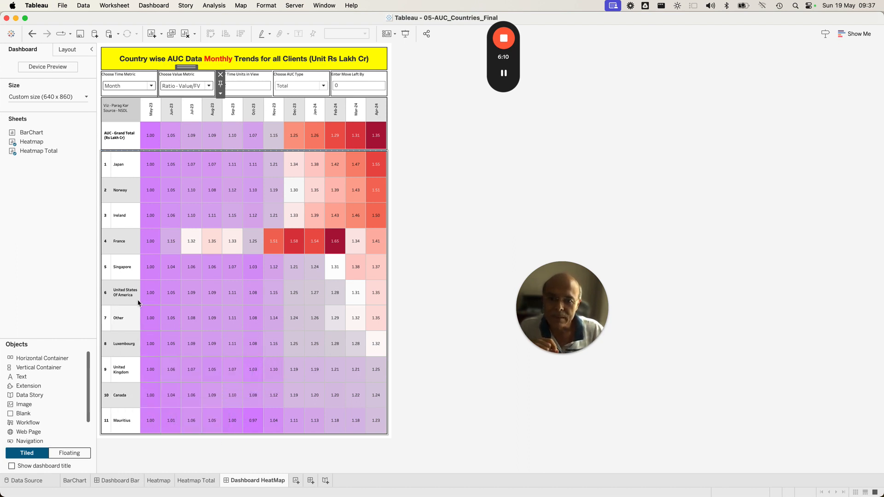
mouse_move(151, 300)
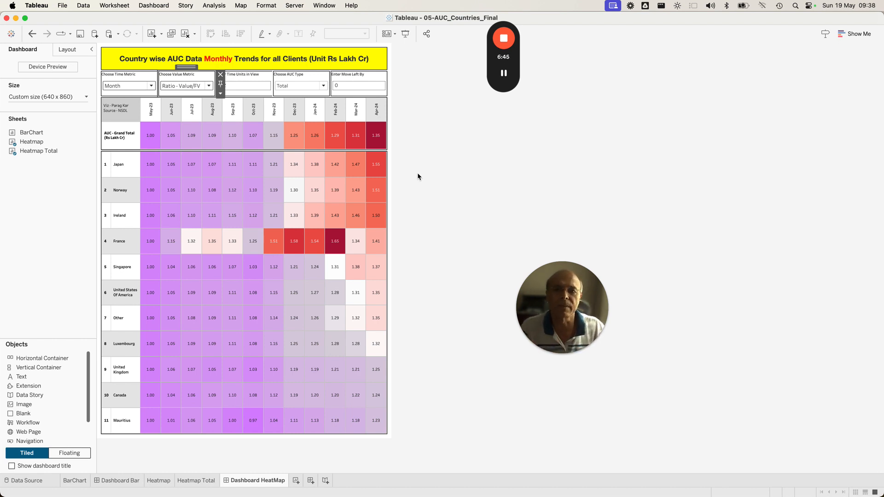
Step: Open the Heatmap worksheet and review the options of its Choose Metric parameter control
left_click(158, 481)
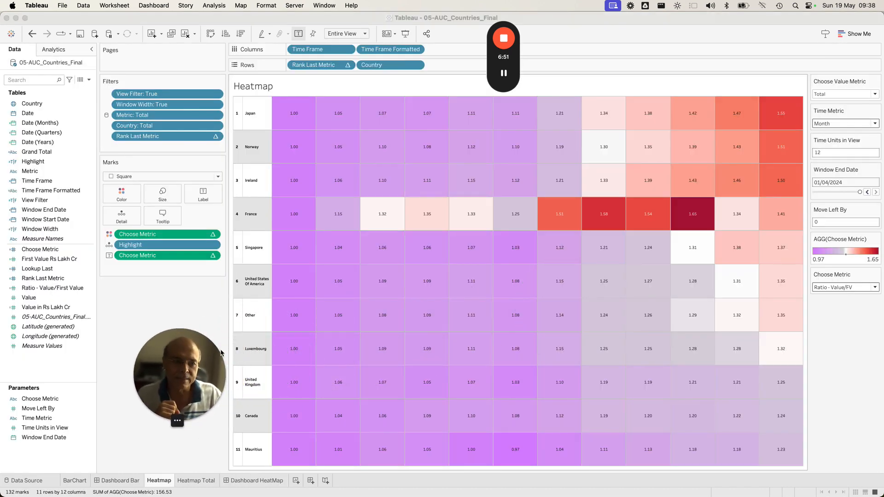
left_click(874, 287)
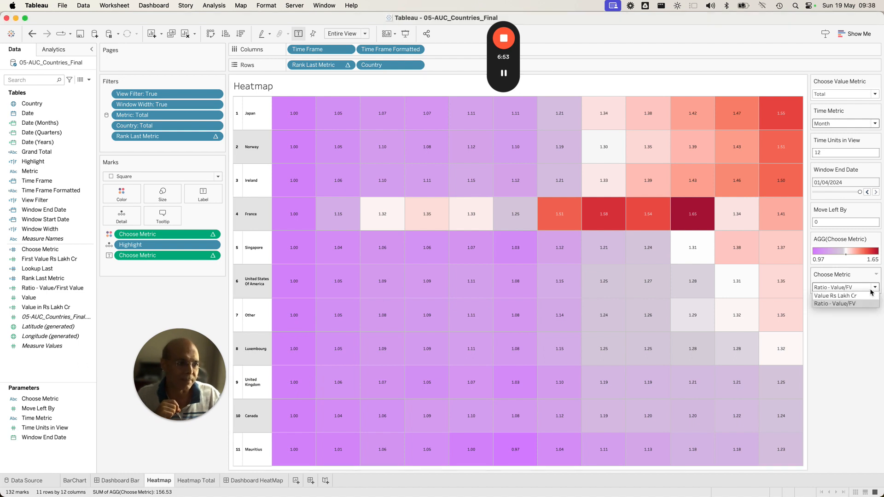
left_click(860, 304)
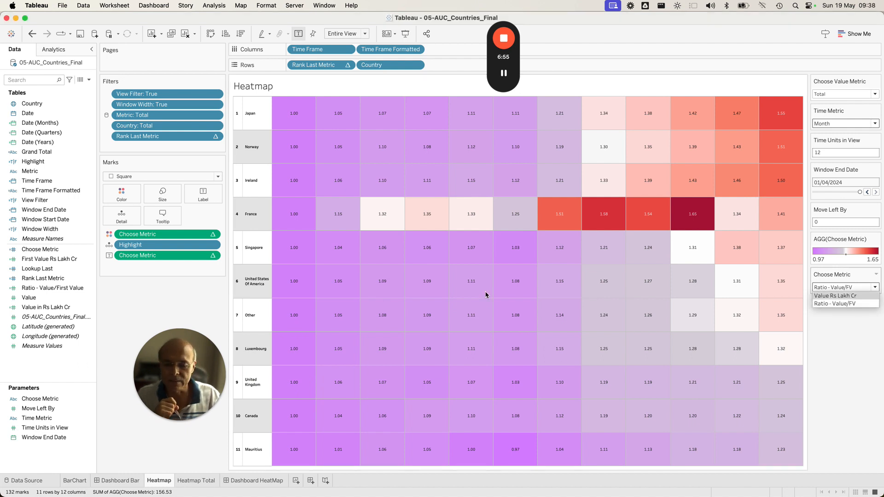
left_click(42, 409)
Step: Open the Choose Metric parameter for editing, examine its data type and list of allowable values, and close it
left_click(16, 399)
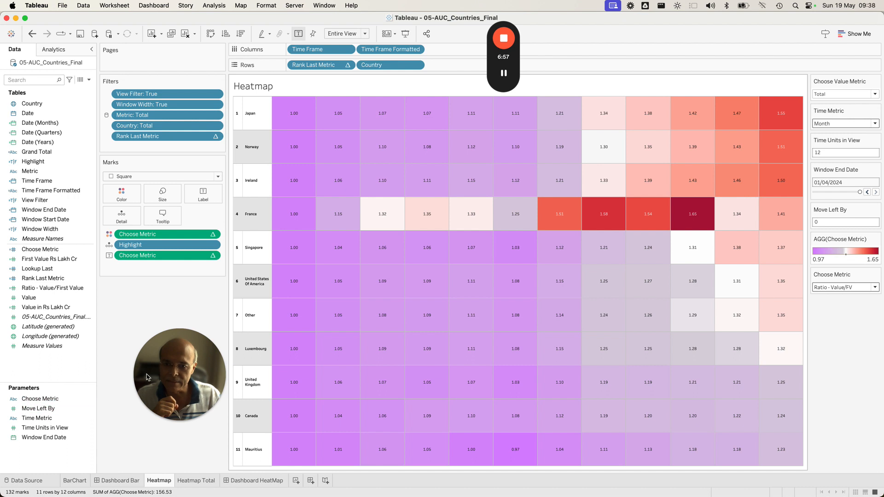
right_click(43, 398)
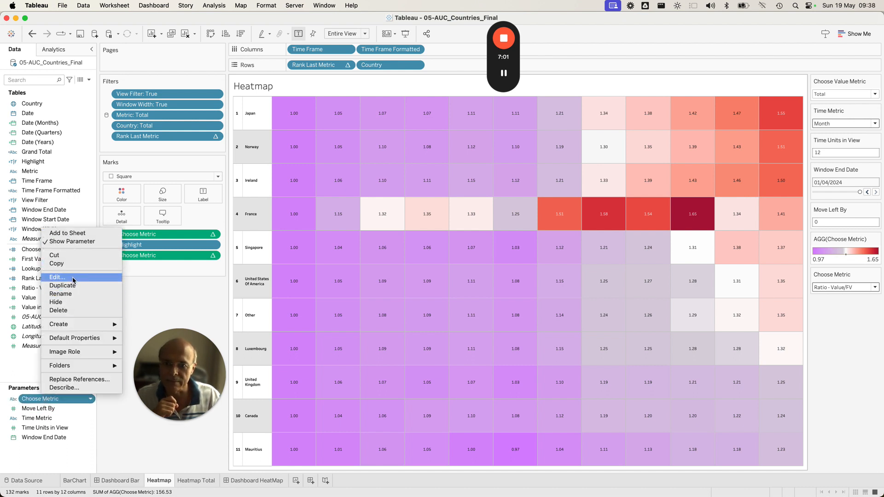
key("Escape")
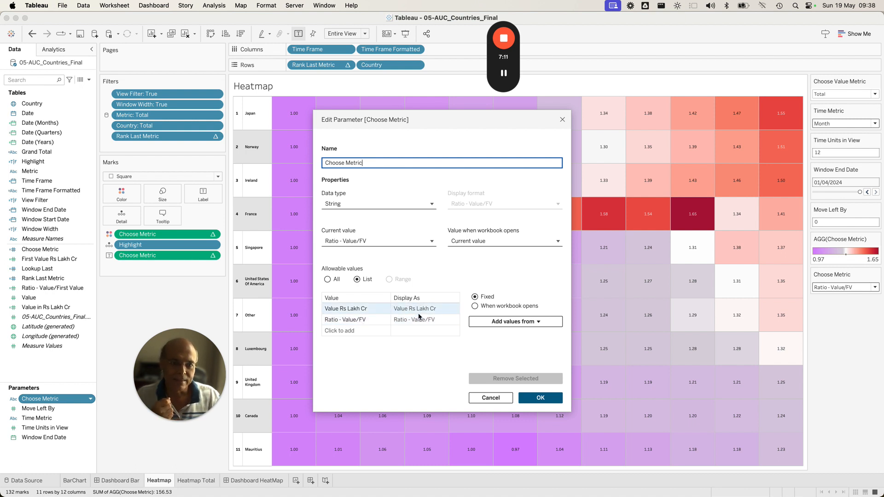
left_click(536, 400)
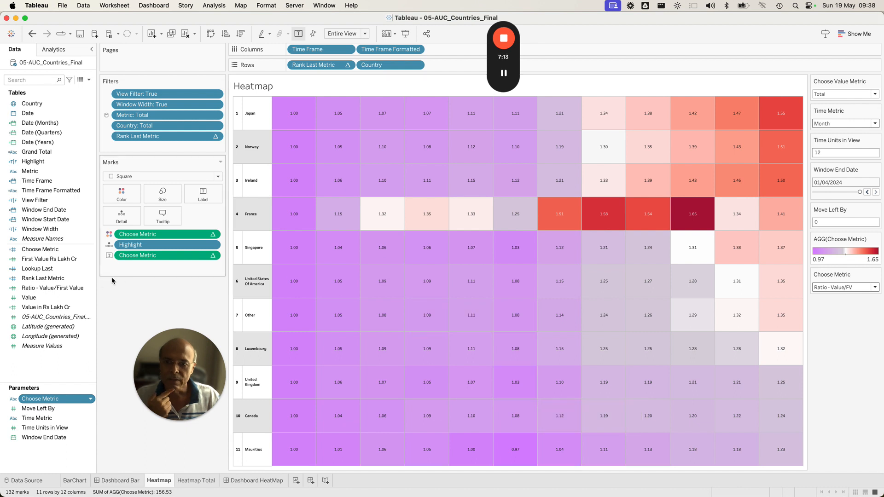
Step: Open the Ratio - Value/First Value calculated field, move its editor aside to examine the formula, and close it
right_click(62, 291)
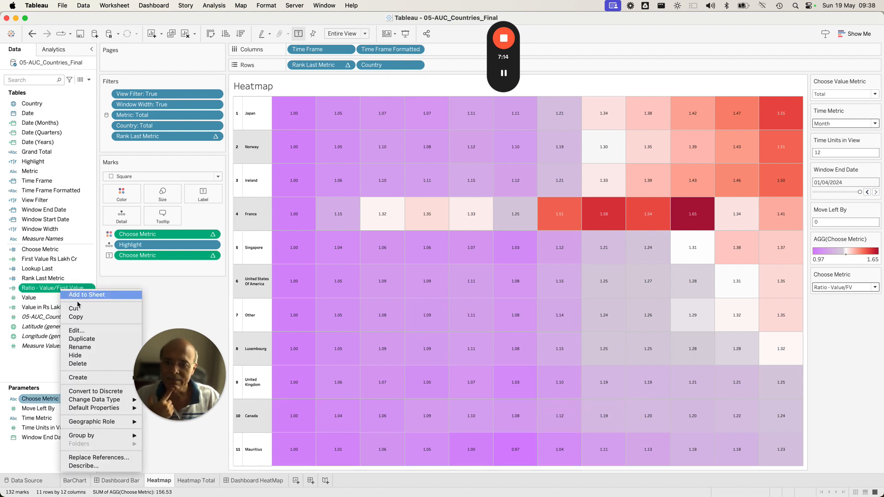
left_click(78, 330)
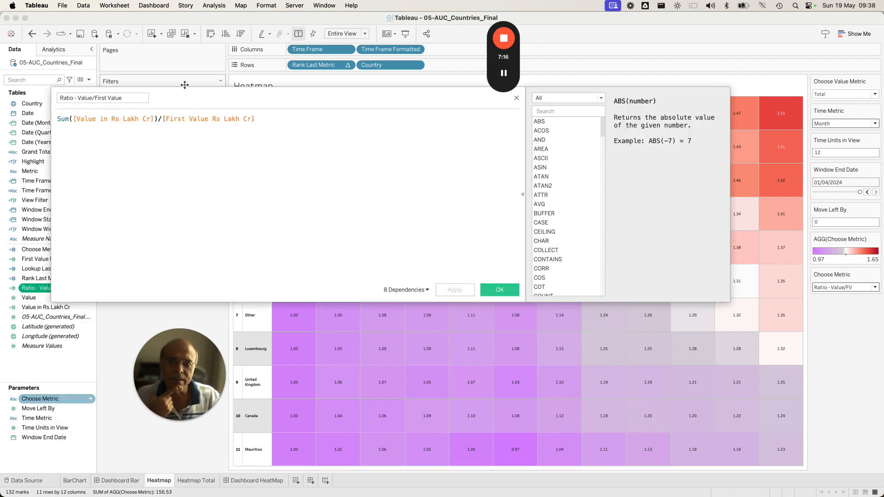
left_click_drag(190, 97, 522, 177)
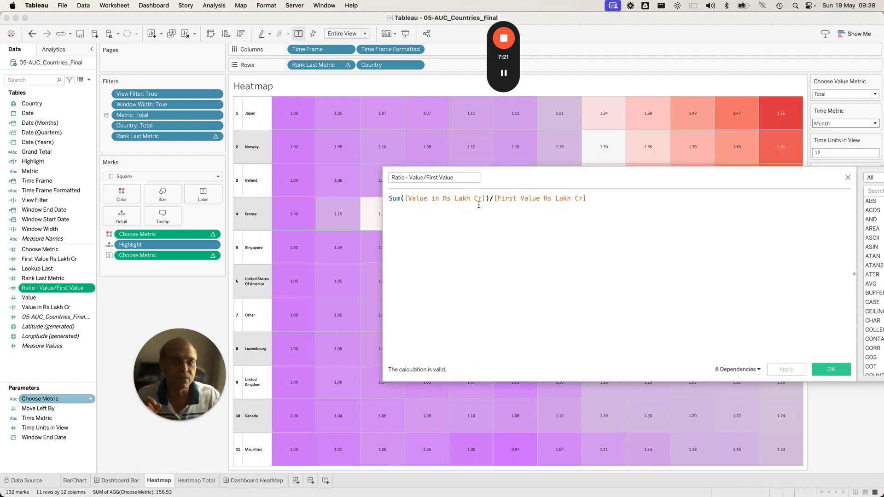
left_click(848, 178)
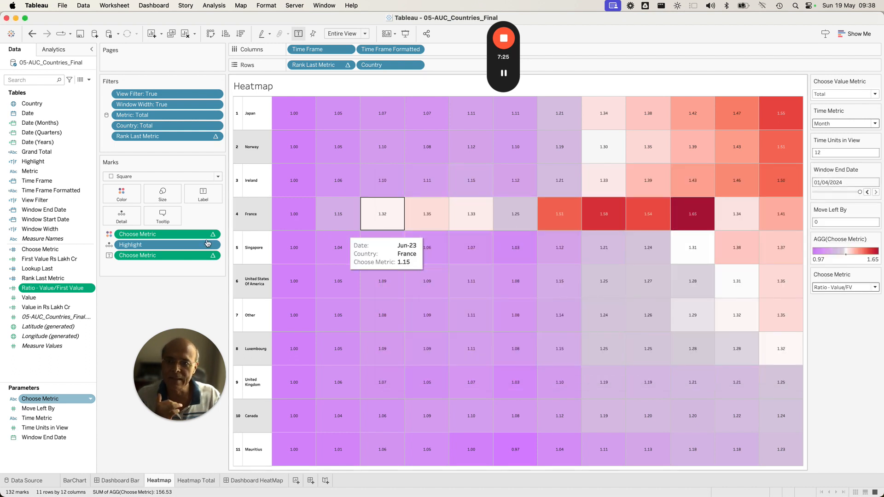
Step: Open the First Value Rs Lakh Cr calculated field, examine its LOOKUP formula with FIRST(), and close it
right_click(68, 261)
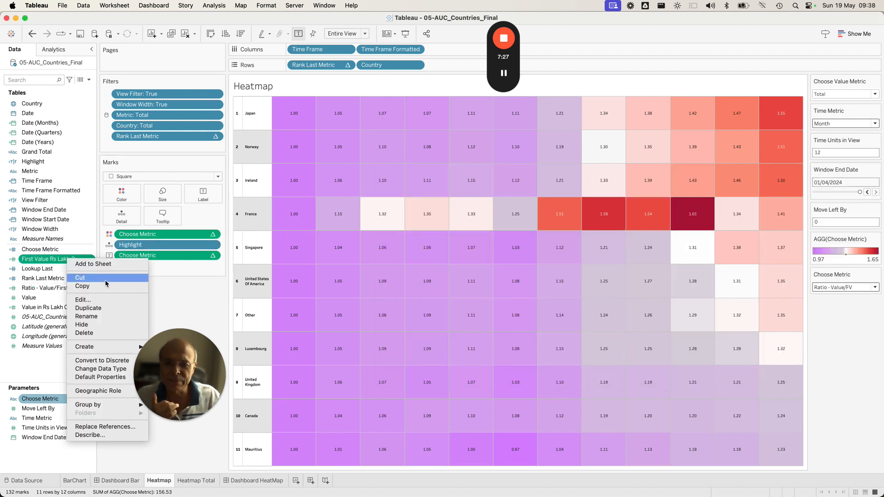
left_click(118, 302)
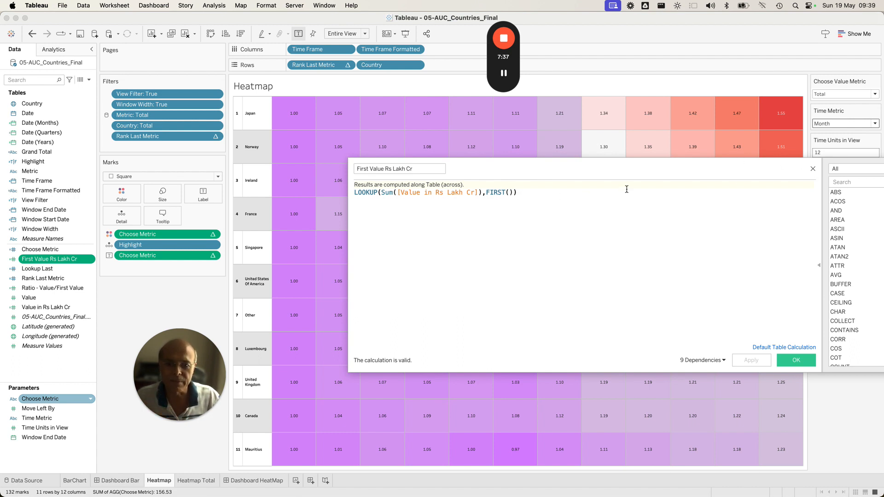
left_click(813, 169)
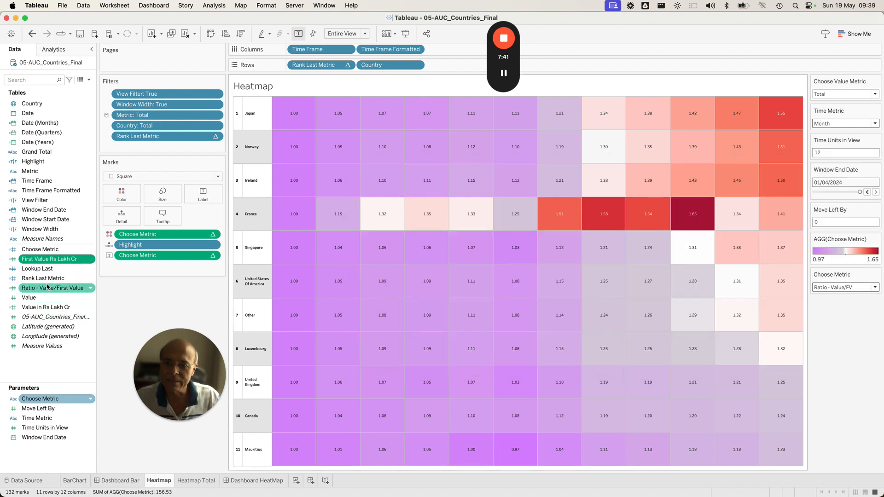
Step: Reopen the Choose Metric calculated field, examine how its Case formula uses the ratio field, and close it
right_click(52, 253)
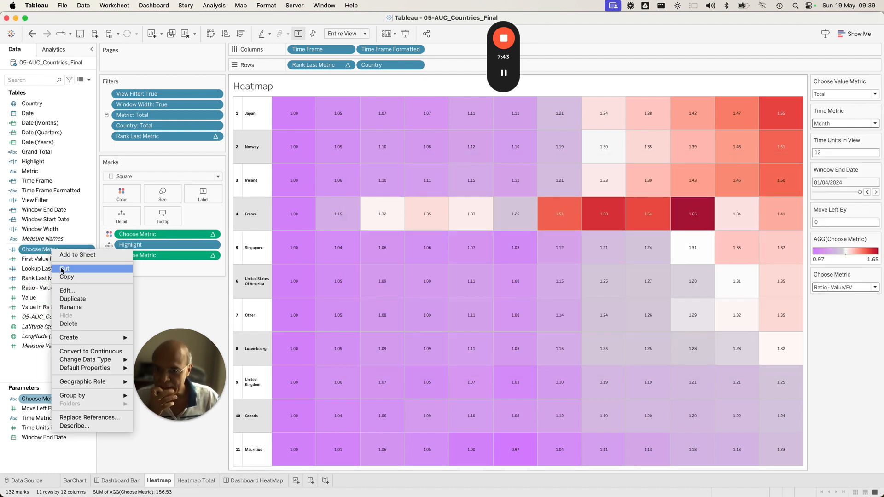
left_click(66, 290)
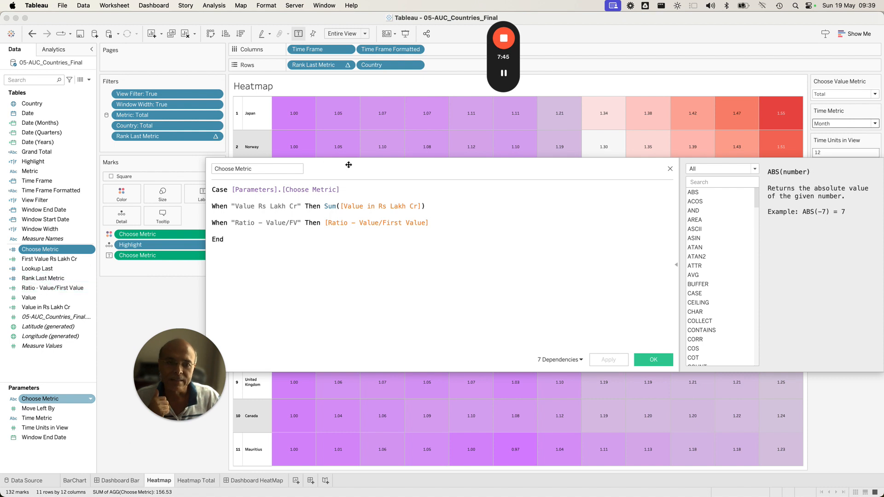
left_click_drag(390, 169, 500, 163)
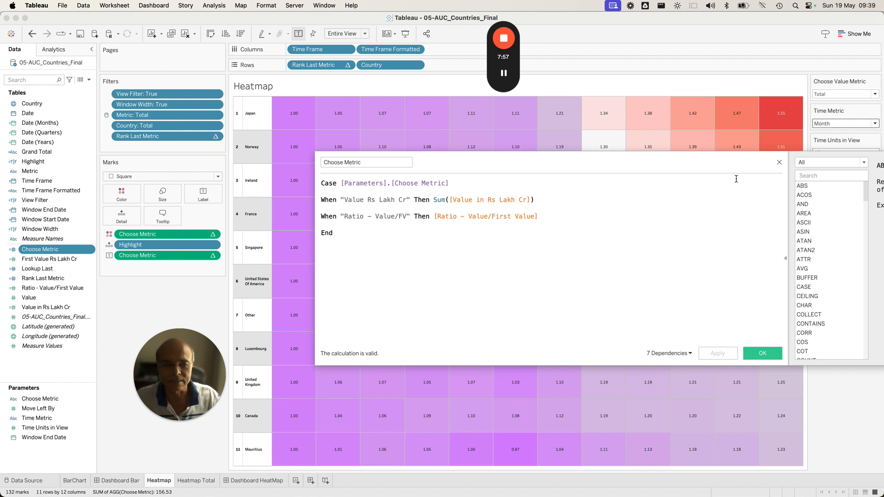
left_click(779, 163)
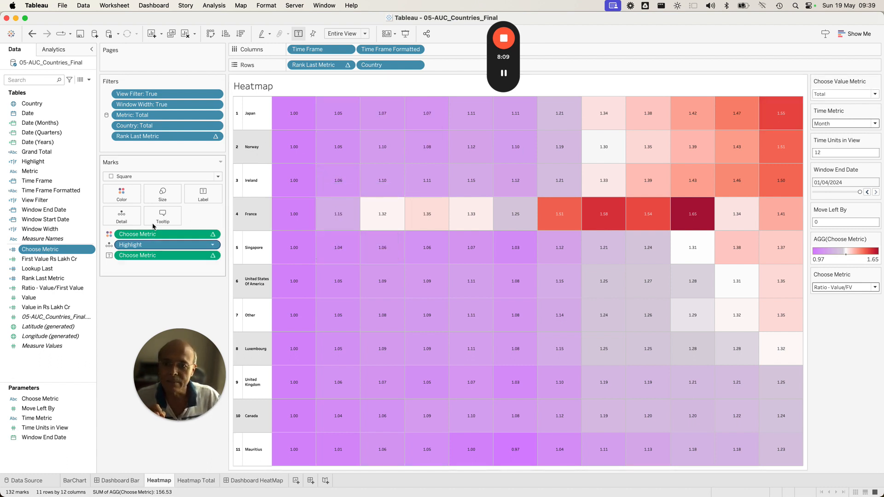
Step: Open the Rank Last Metric calculated field and move its editor aside to examine the RANK_UNIQUE formula
right_click(45, 282)
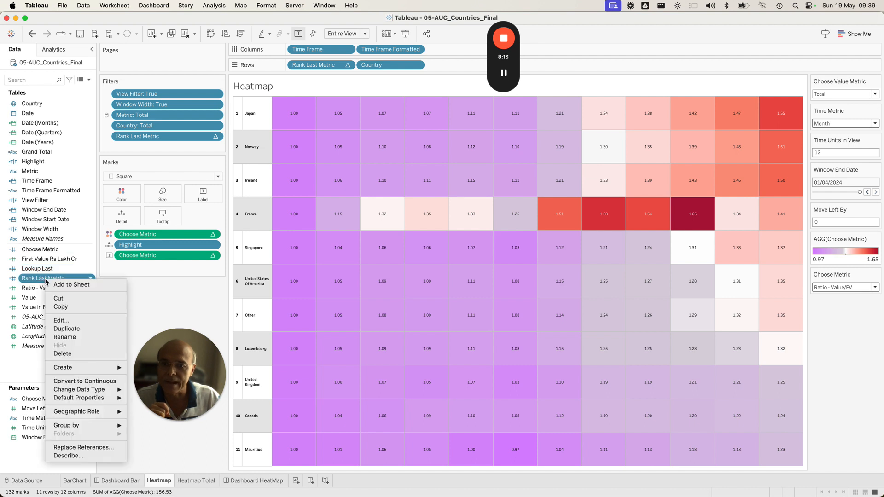
left_click(71, 321)
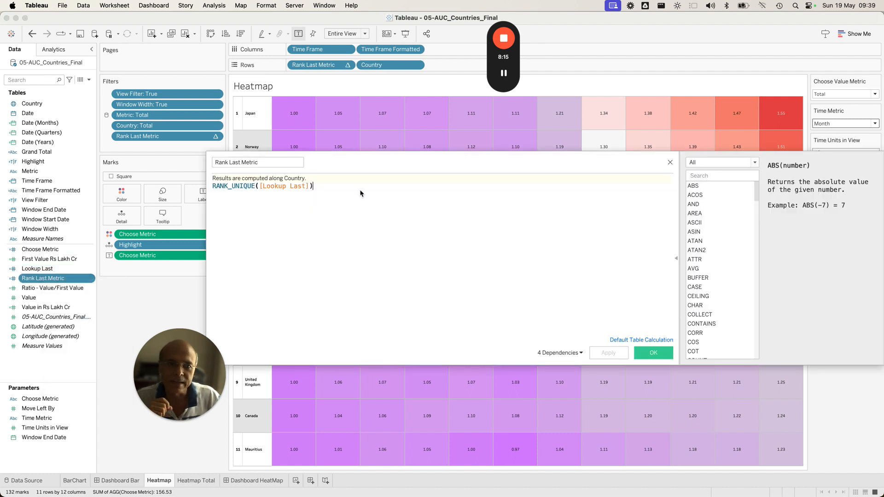
left_click_drag(348, 163, 450, 162)
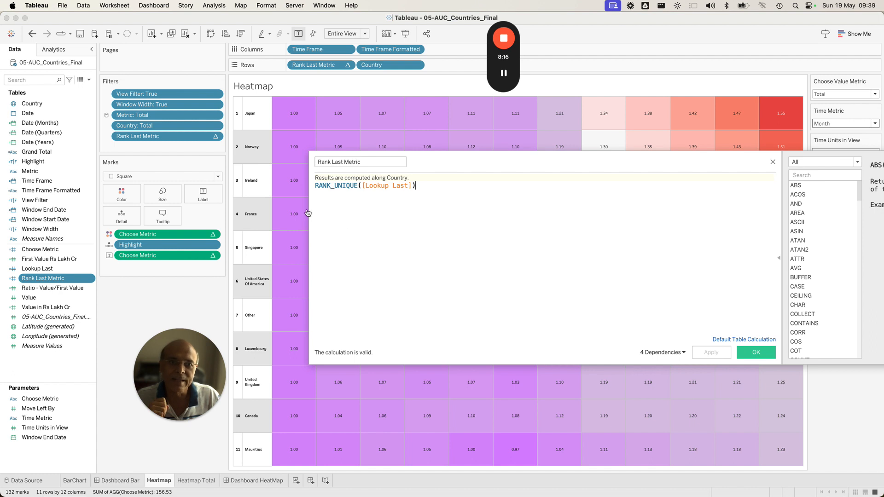
Step: Open the Lookup Last calculated field, examine its LOOKUP formula with LAST(), and move the editor clear of the parameter controls
right_click(36, 272)
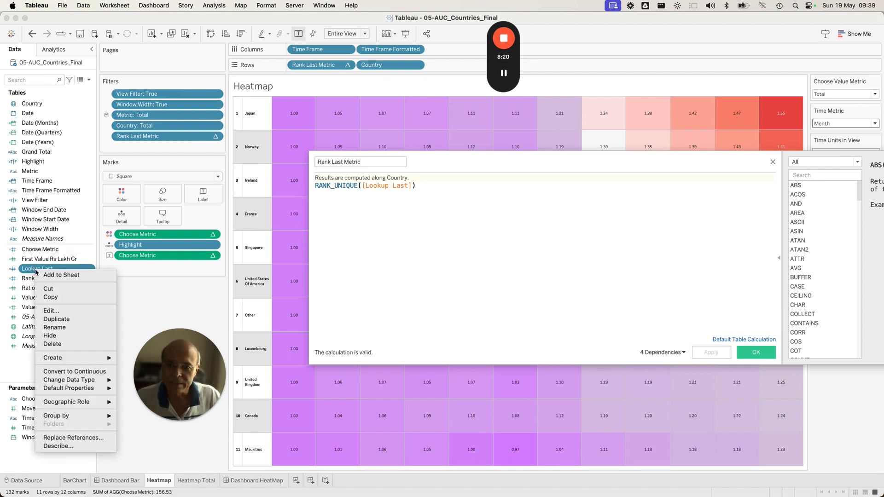
left_click(50, 310)
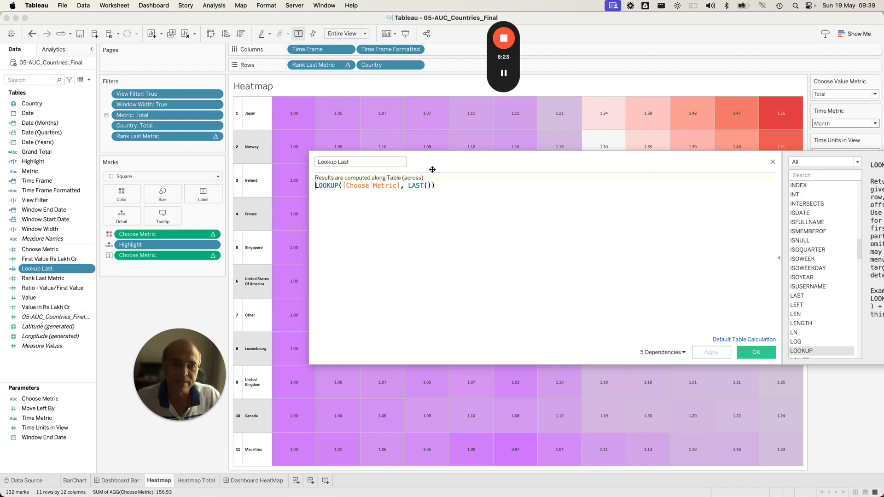
left_click_drag(431, 171, 333, 231)
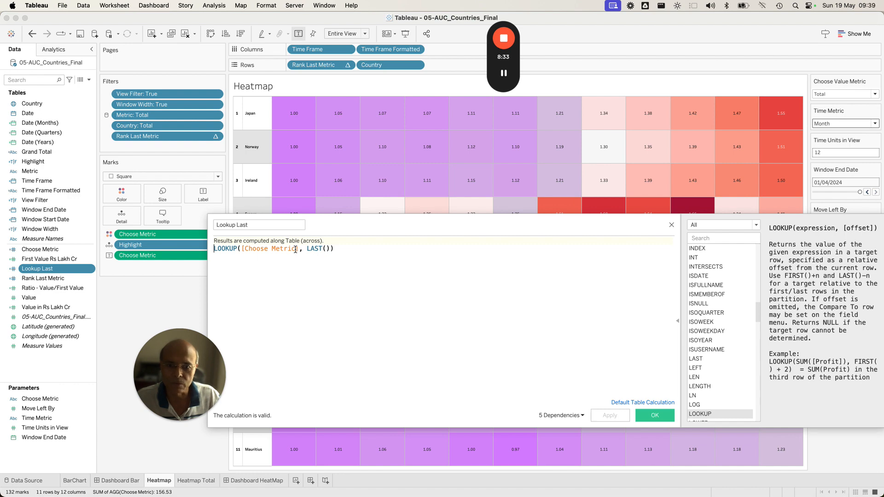
left_click_drag(778, 217, 376, 68)
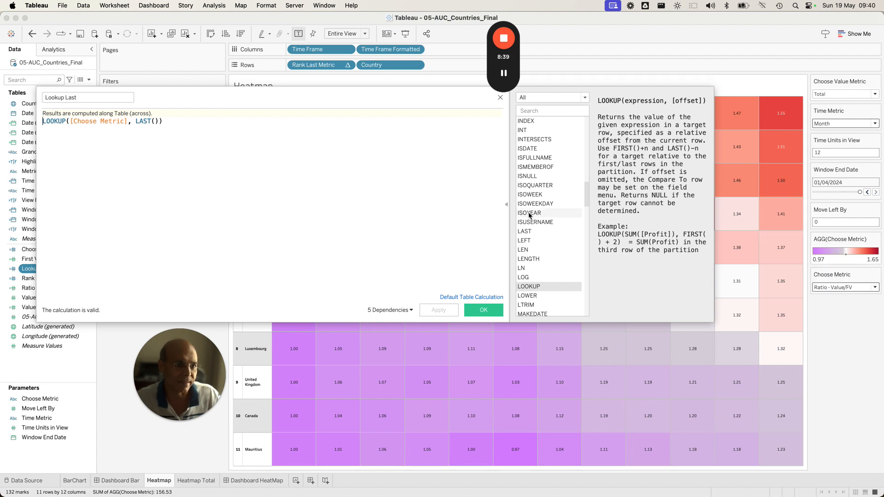
Step: Set the Choose Metric parameter to Value Rs Lakh Cr, check the last month's values, and close the Lookup Last editor
left_click(837, 287)
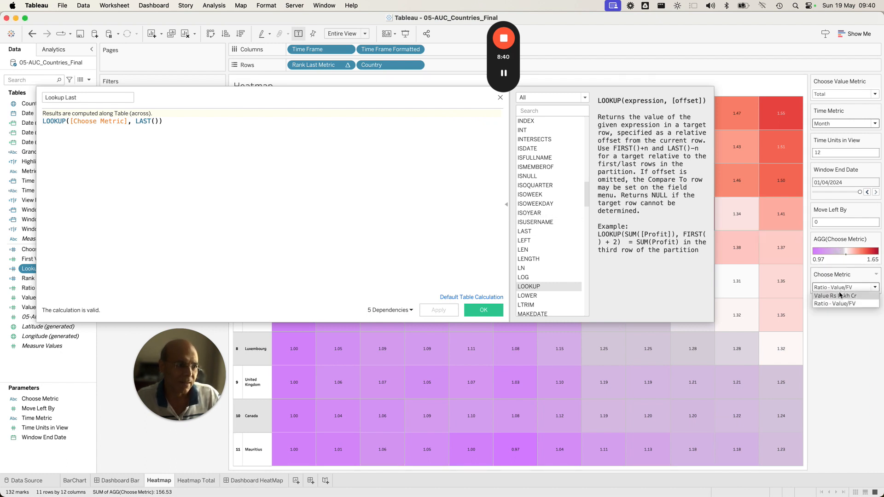
left_click(840, 295)
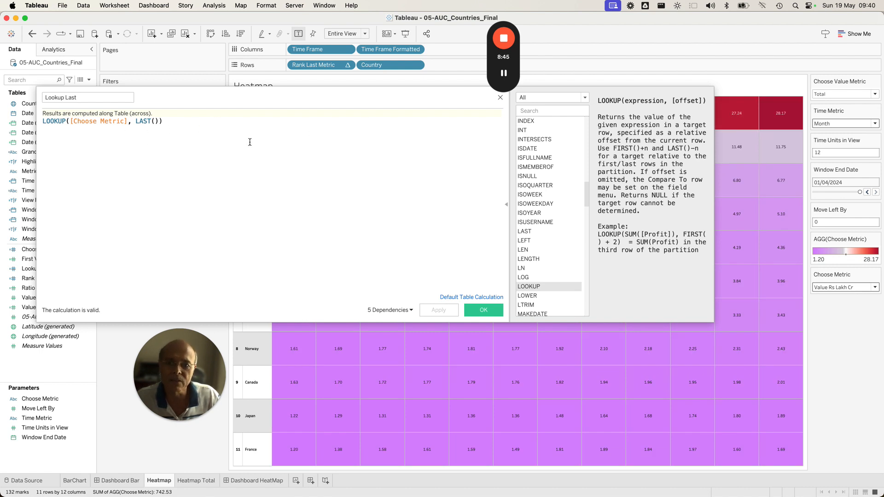
mouse_move(787, 127)
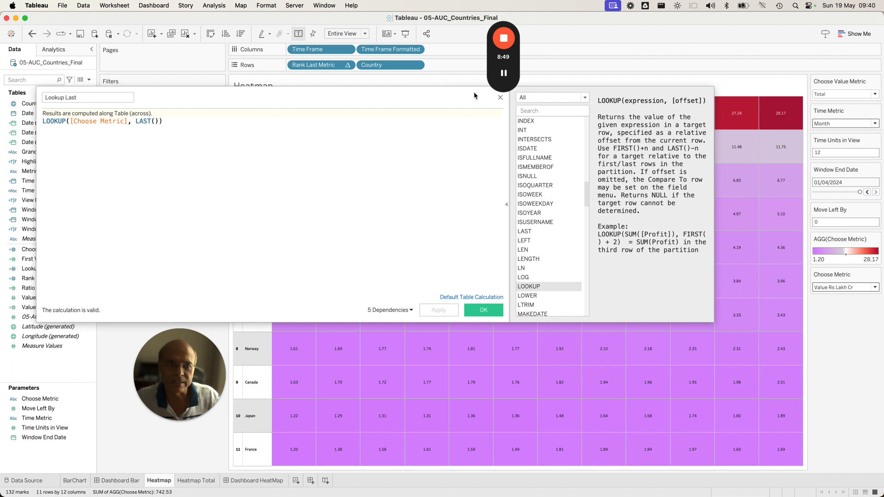
left_click(501, 99)
Step: Reopen the Rank Last Metric calculated field, move its editor aside to examine the RANK_UNIQUE formula, and close it
key("ctrl+Up")
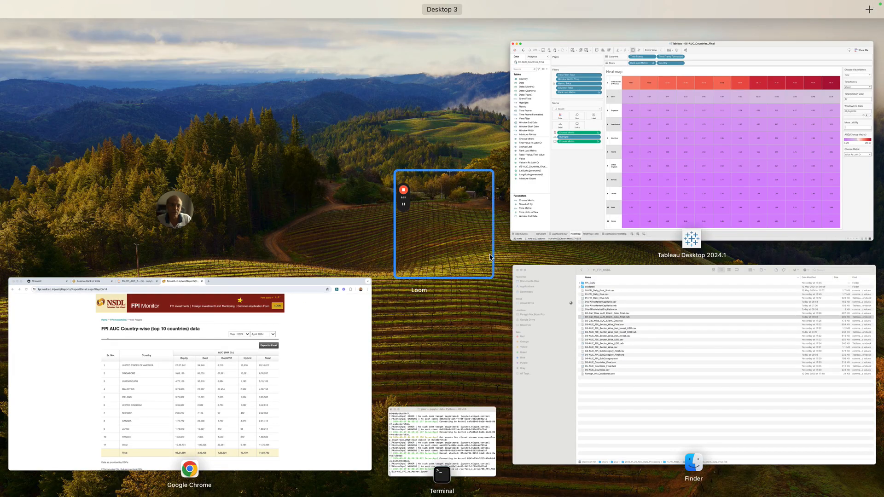
left_click(581, 208)
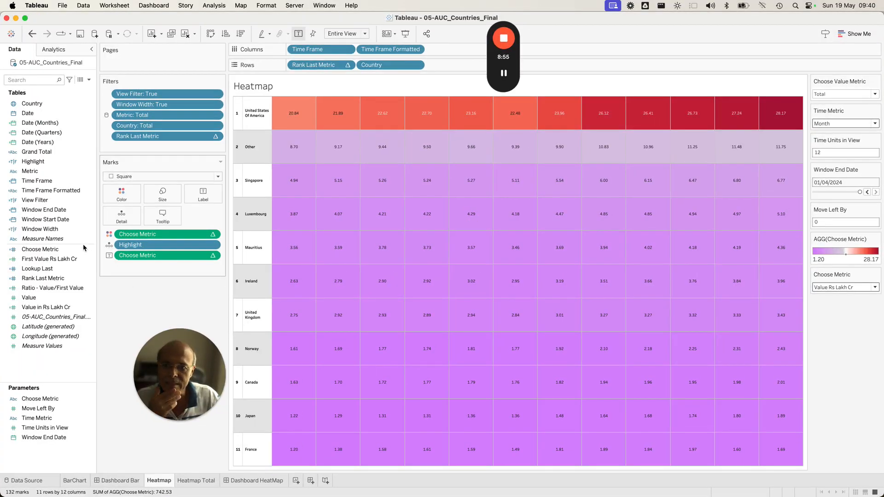
left_click(46, 269)
left_click(47, 279)
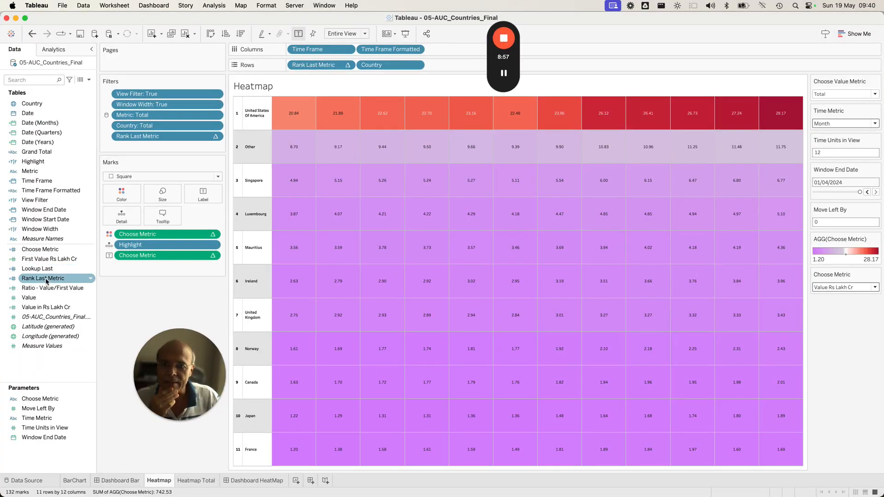
right_click(47, 281)
left_click(66, 321)
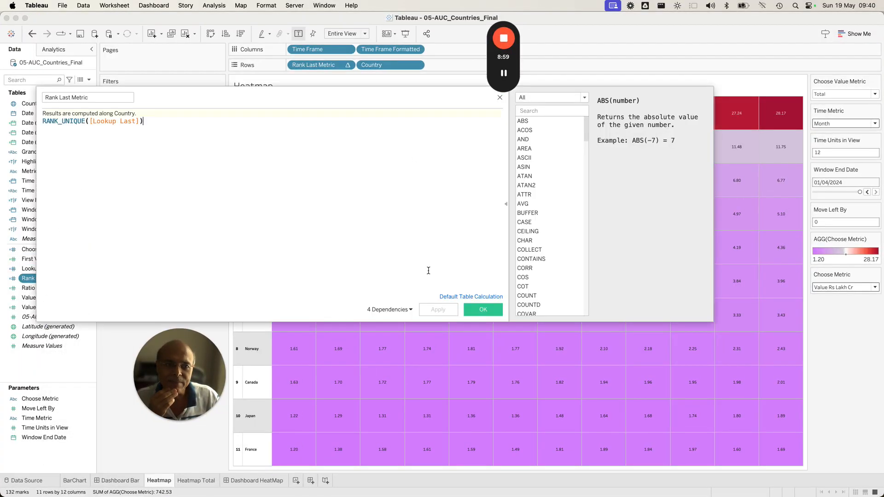
left_click_drag(225, 96, 466, 143)
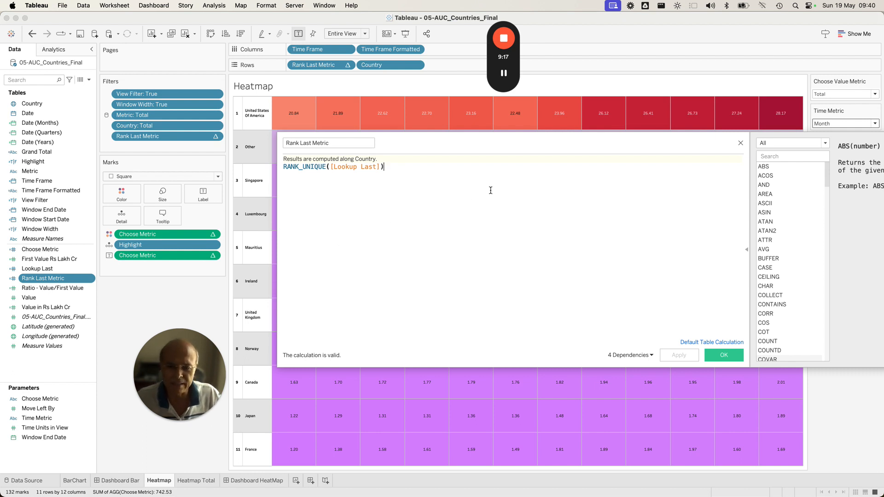
left_click(741, 144)
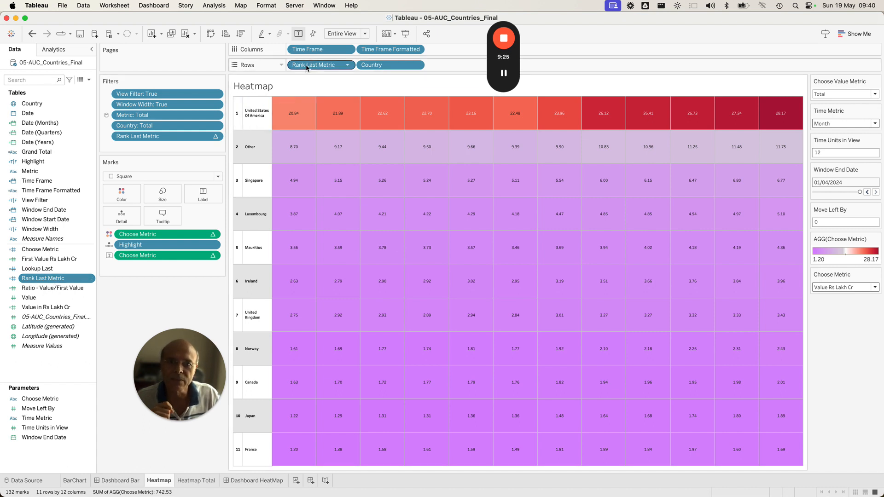
Step: Take Rank Last Metric off Rows to compare the country order, and put it back ahead of Country
left_click_drag(307, 68, 145, 316)
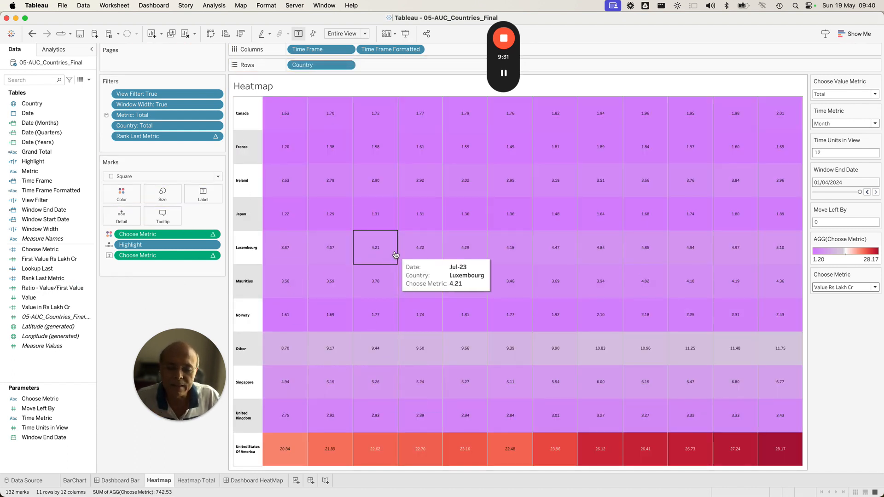
left_click_drag(194, 368, 164, 361)
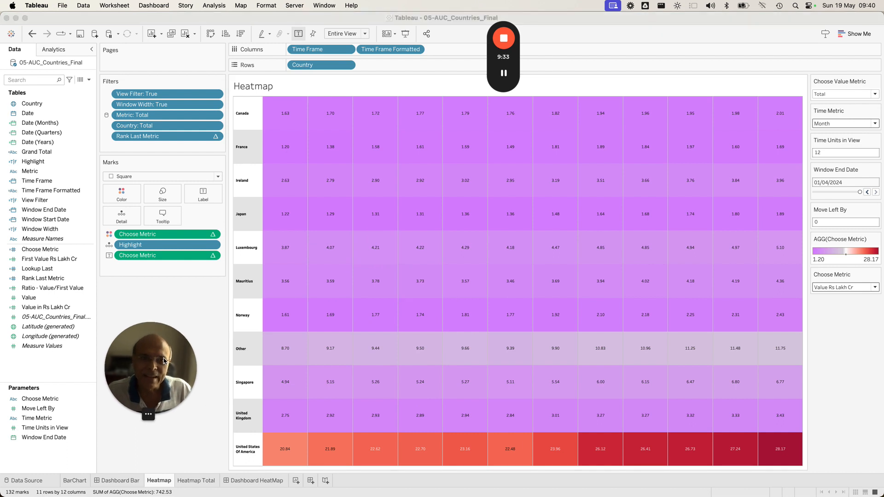
left_click(46, 279)
left_click_drag(42, 281, 292, 69)
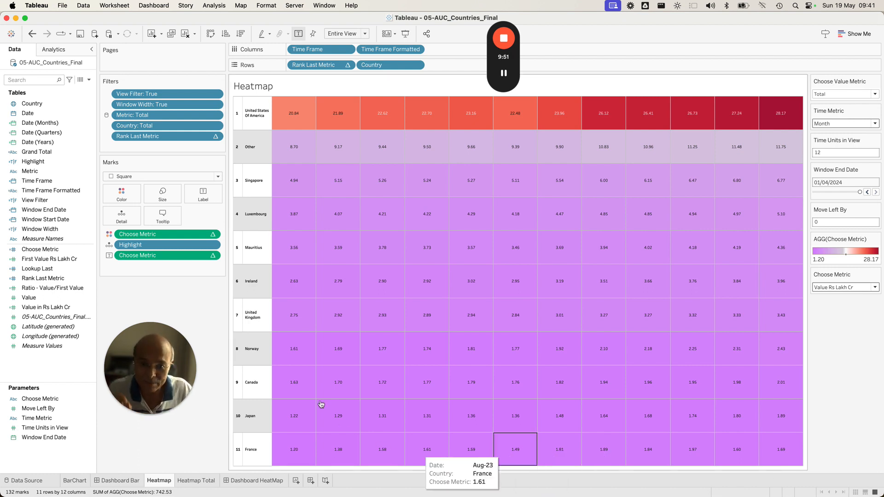
left_click(224, 368)
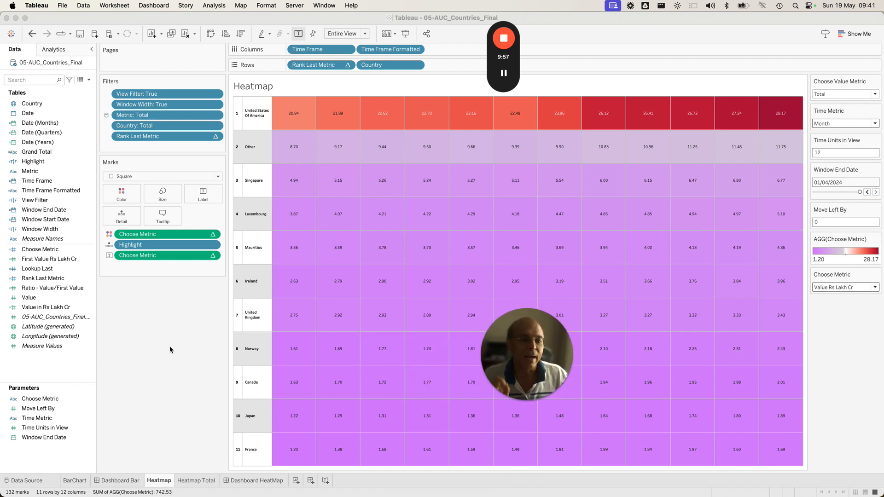
left_click_drag(533, 366, 733, 5)
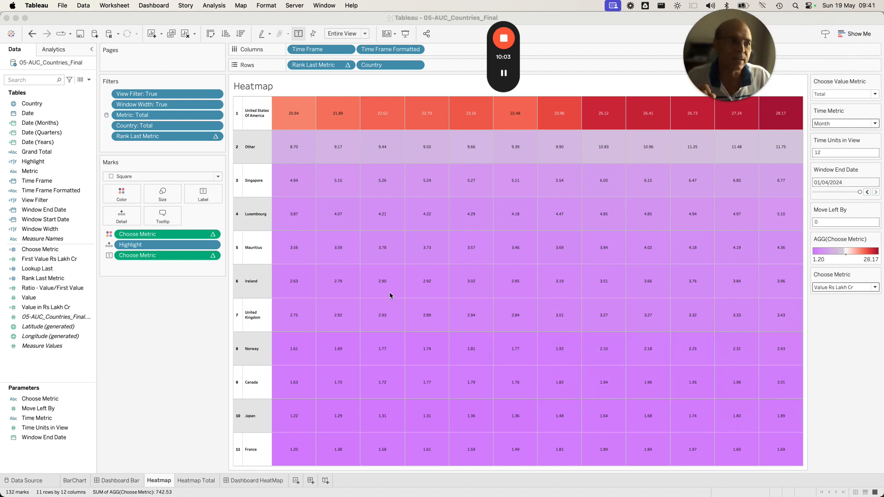
Step: Open the Dashboard HeatMap and compare the United States Of America value for Apr-24 with that month's grand total
left_click(257, 481)
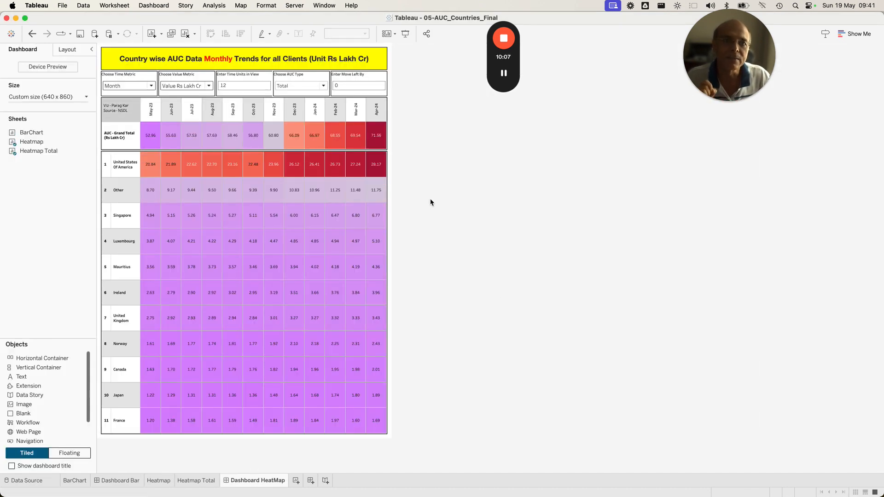
mouse_move(382, 170)
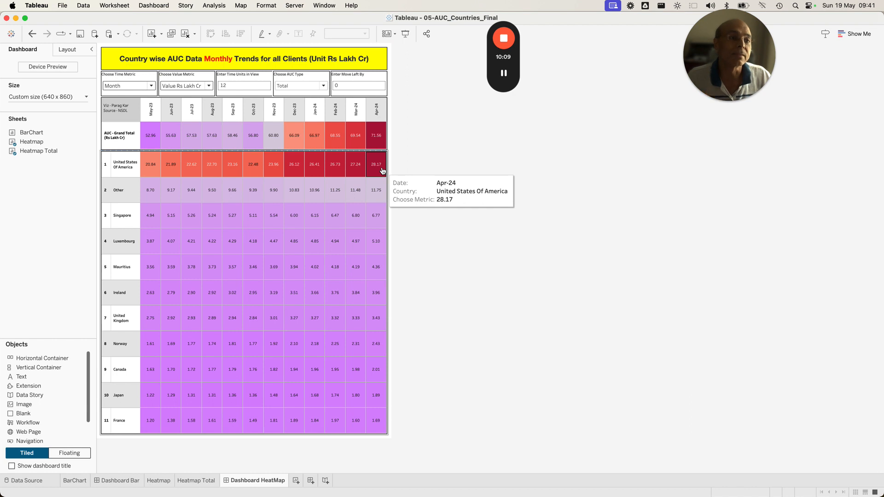
mouse_move(352, 170)
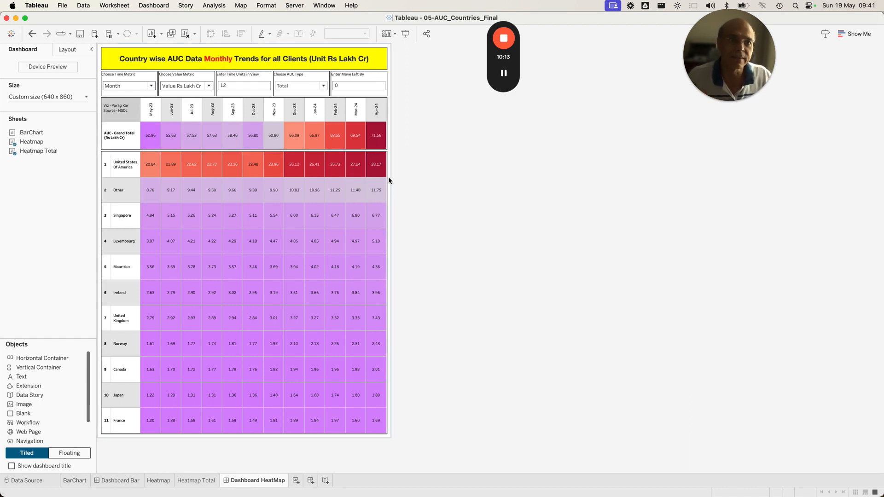
mouse_move(379, 170)
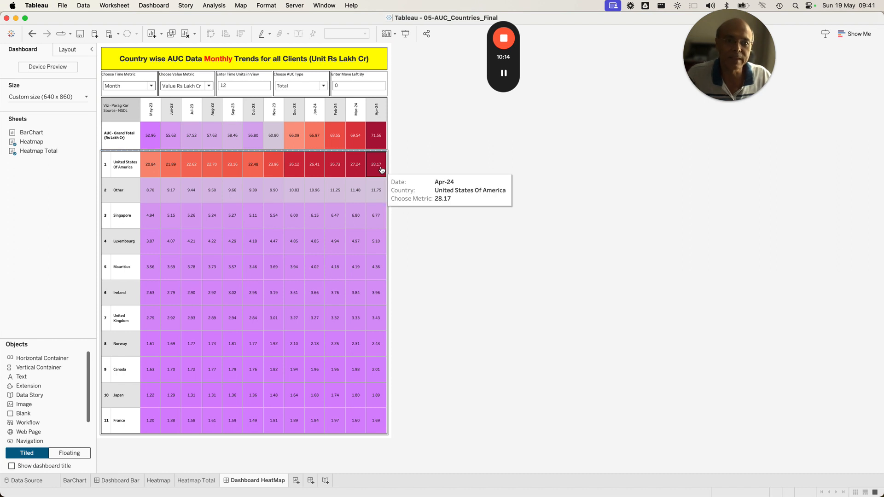
mouse_move(377, 142)
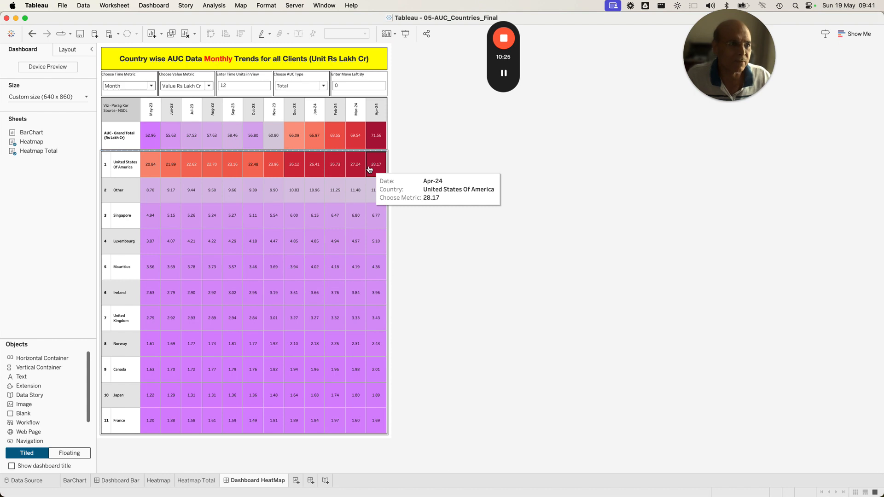
Step: Create a calculated field from the Heatmap sheet and begin its formula with Sum([Value in Rs Lakh Cr])
left_click(187, 482)
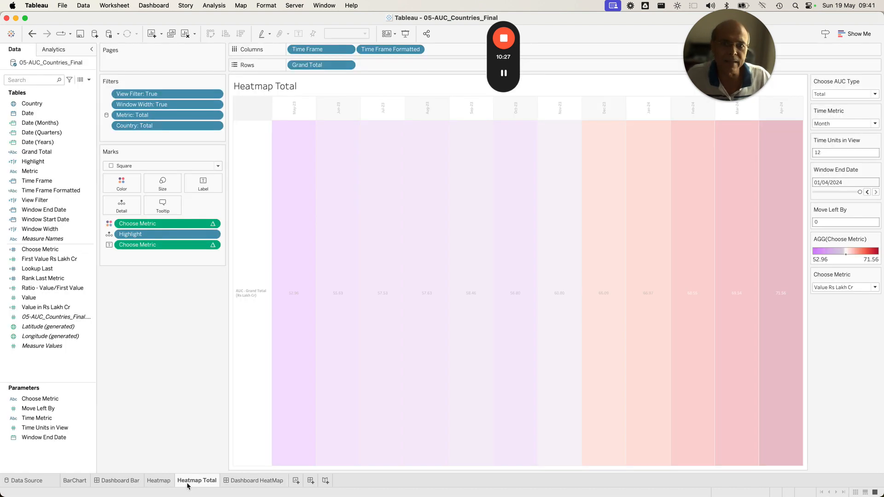
left_click(159, 482)
left_click(88, 81)
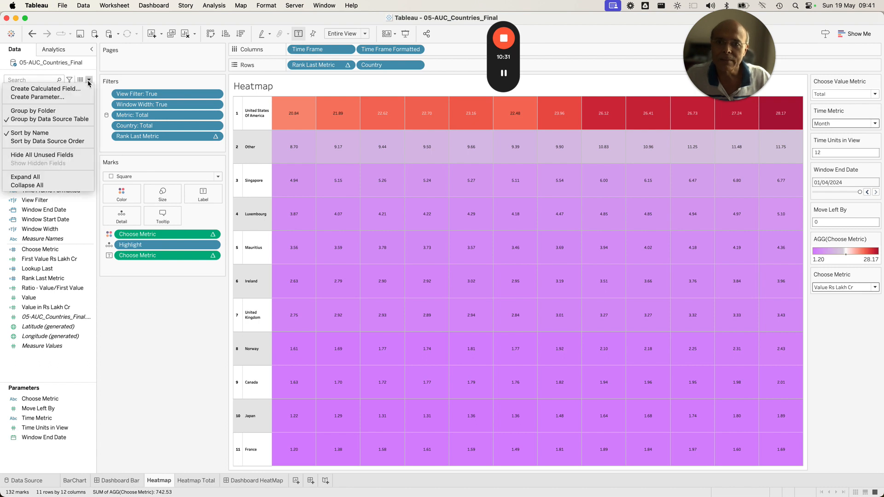
left_click(83, 88)
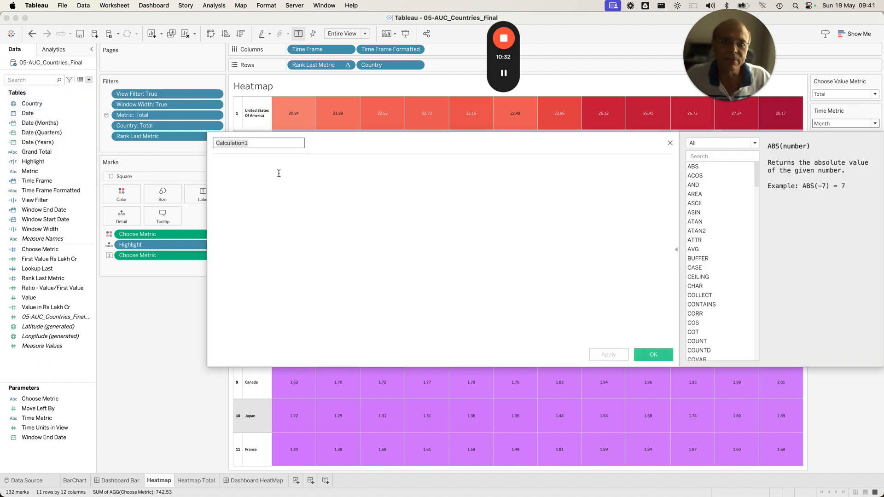
left_click(264, 170)
type("Sum(")
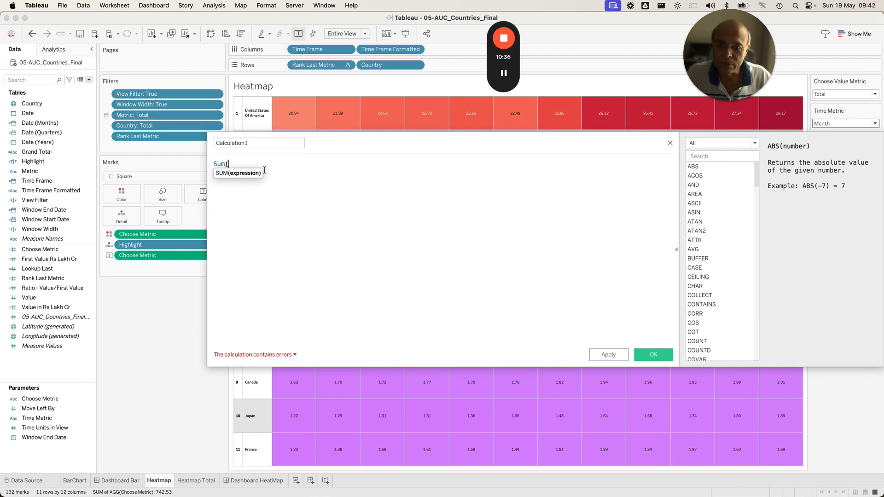
type("[Va")
key("Down")
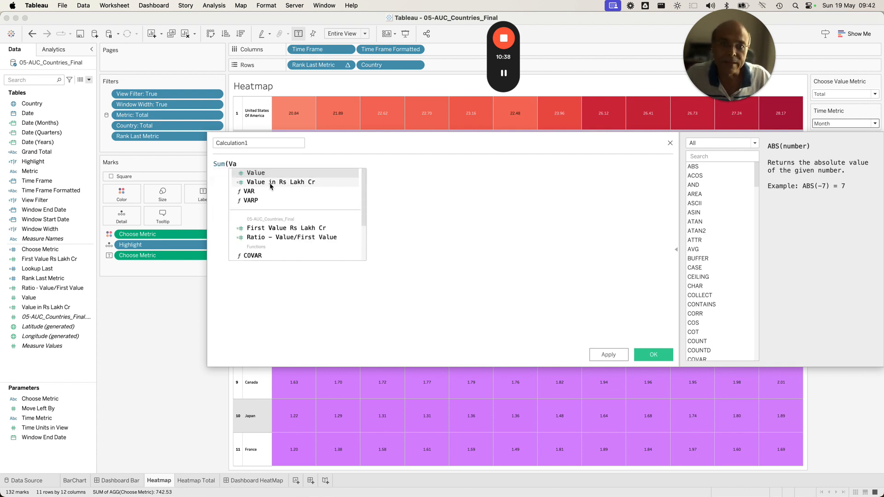
key("Return")
type(")")
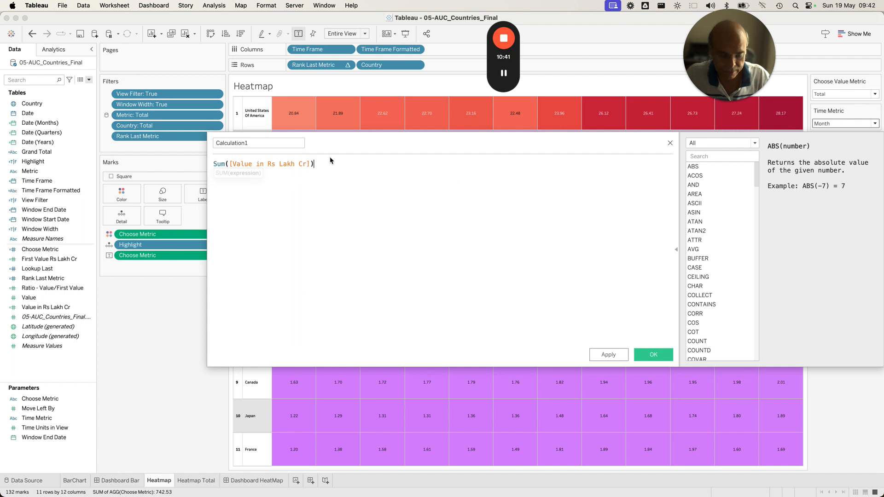
Step: Complete the formula by dividing the sum by TOTAL(Sum([Value in Rs Lakh Cr]))
type("/T")
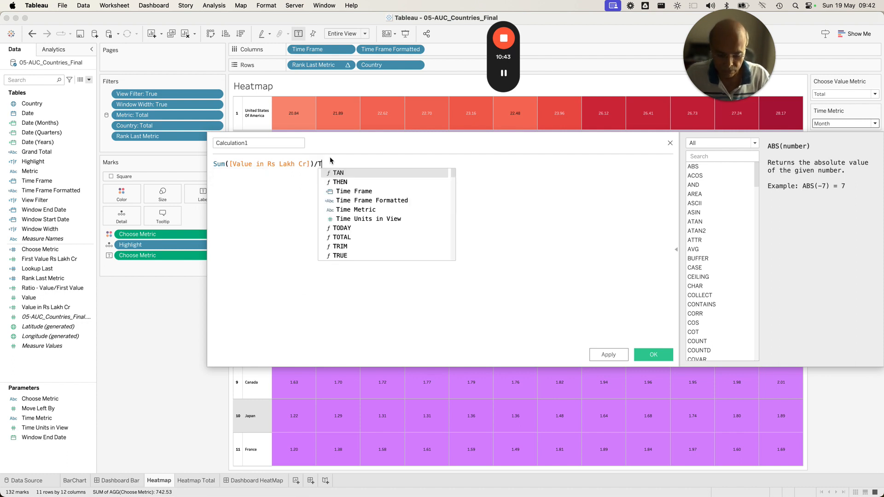
left_click(346, 238)
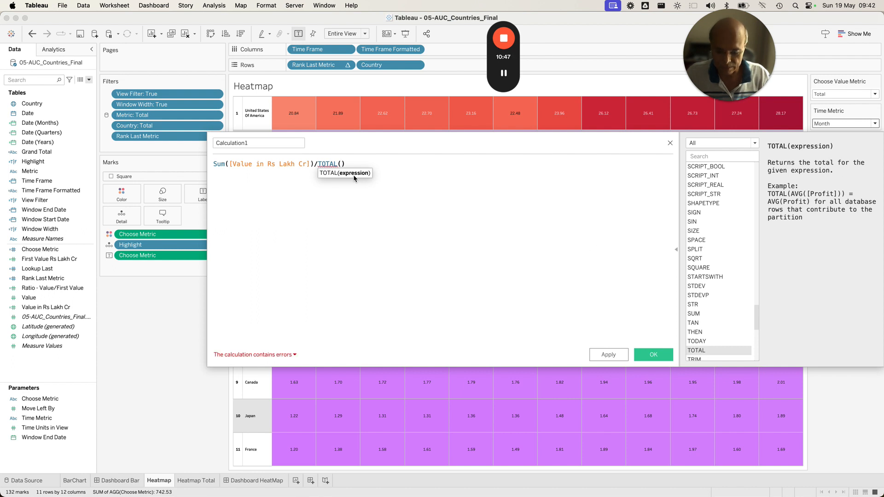
type("Sum(Va")
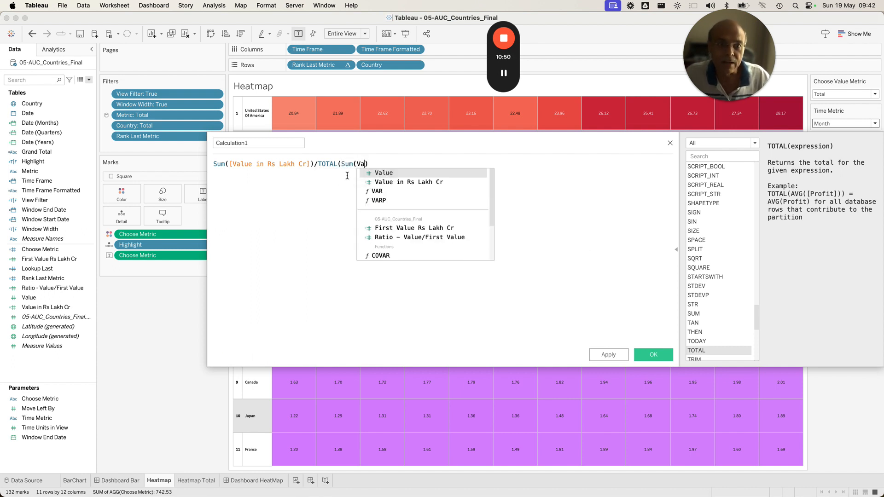
left_click(399, 183)
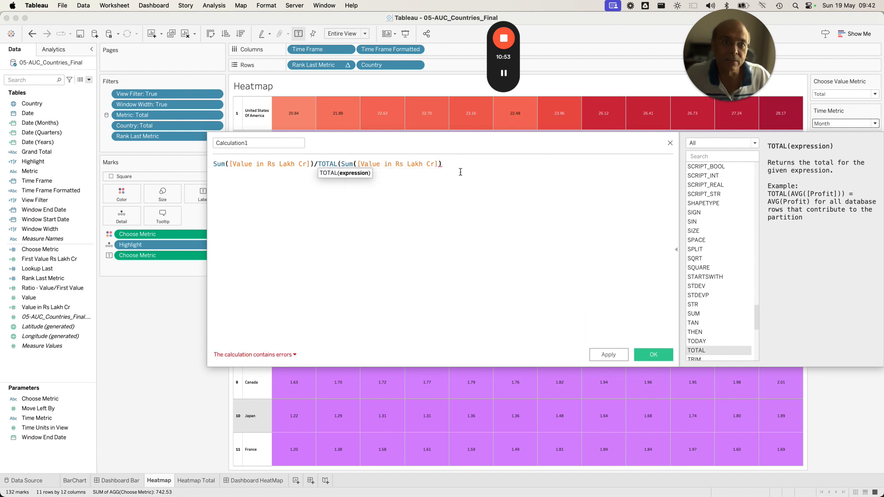
type(")")
Step: Name the calculated field Value % of Total and save it
left_click(295, 144)
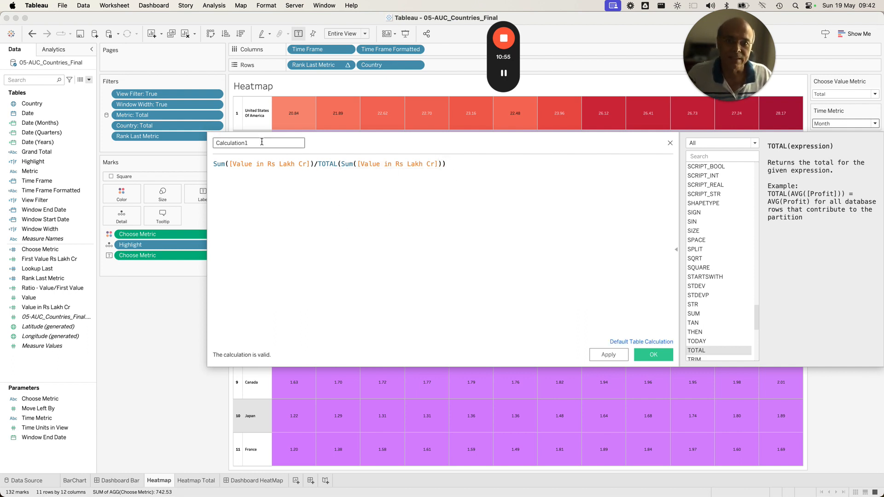
type("Value % of")
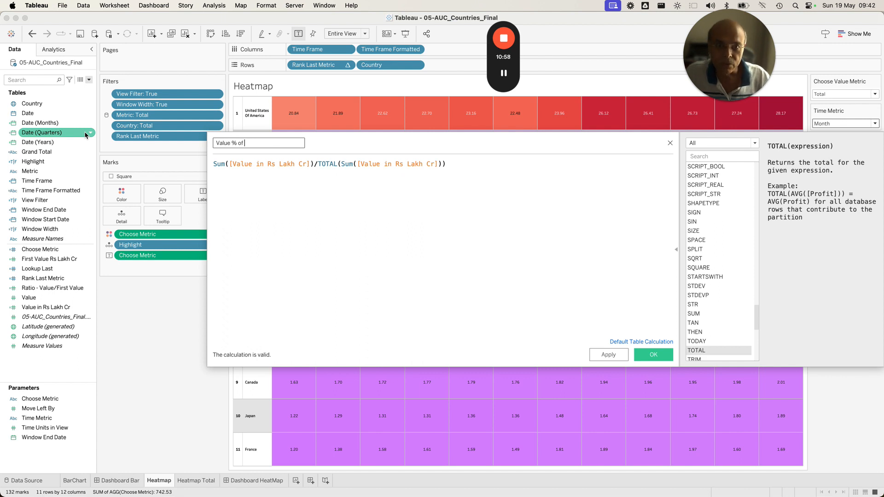
type(" Total")
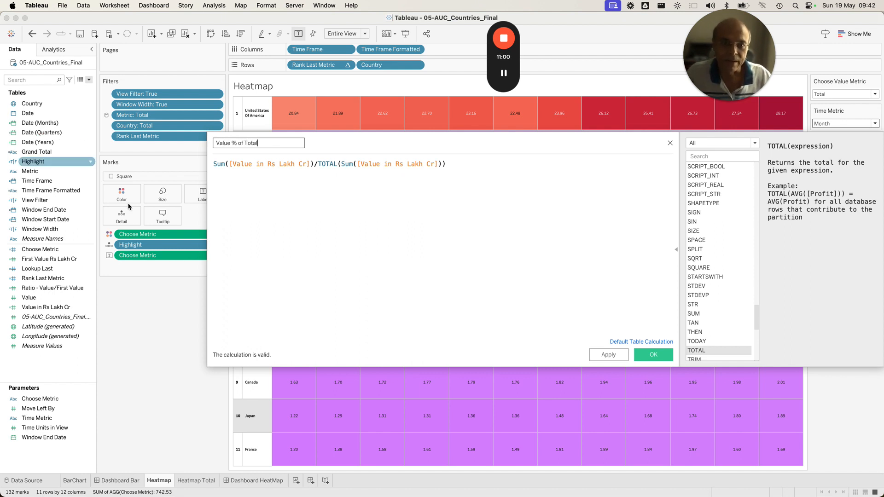
left_click(351, 257)
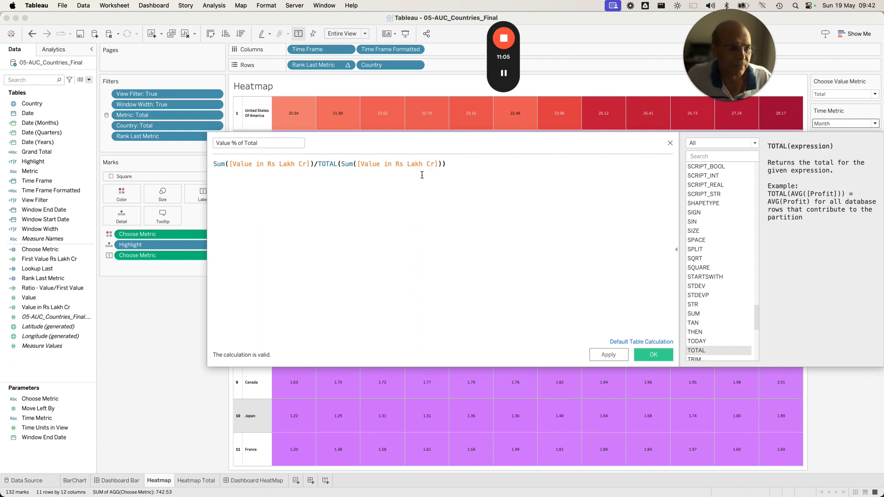
left_click(653, 354)
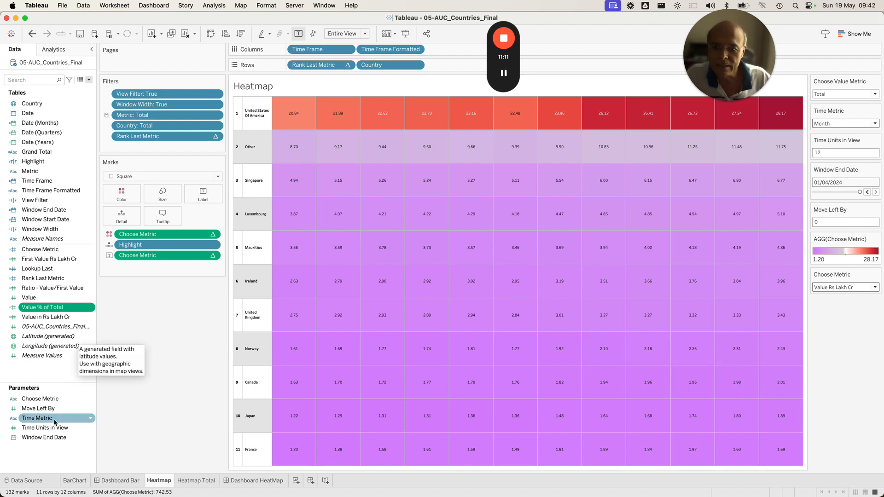
Step: Add Value % of Total to the Choose Metric parameter's list of allowable values, save it, and check the parameter's options
right_click(51, 399)
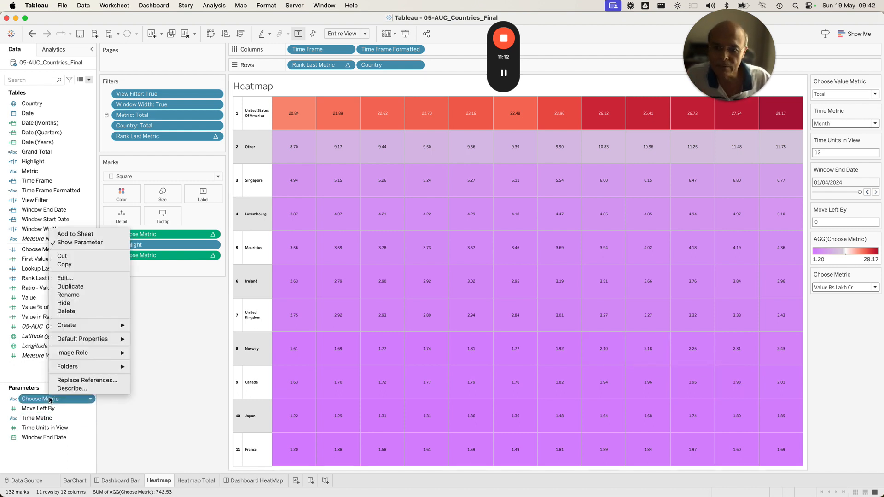
left_click(73, 265)
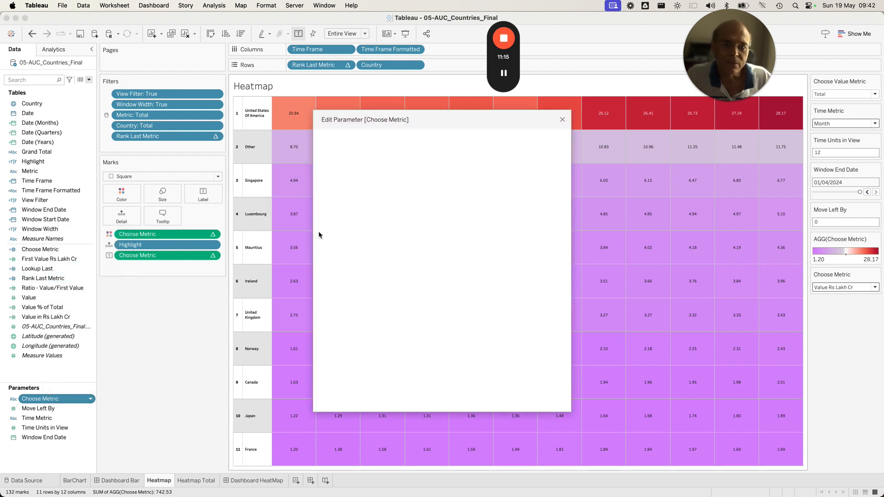
left_click(341, 332)
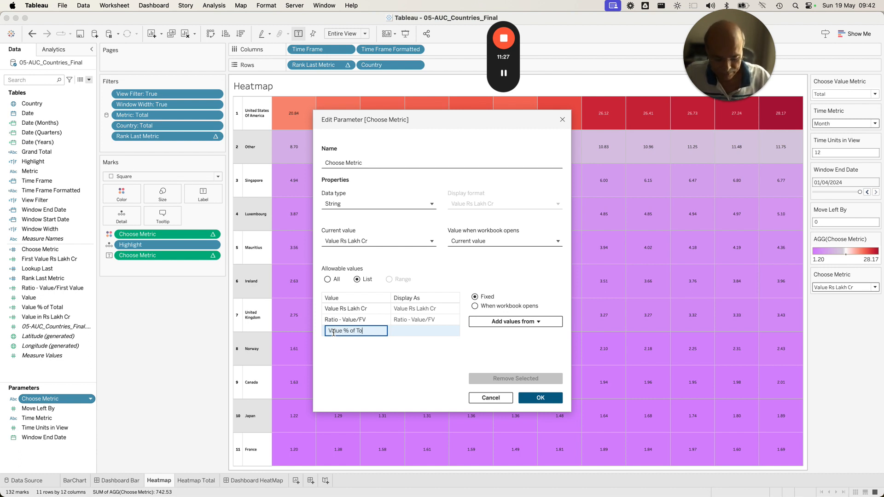
key("Return")
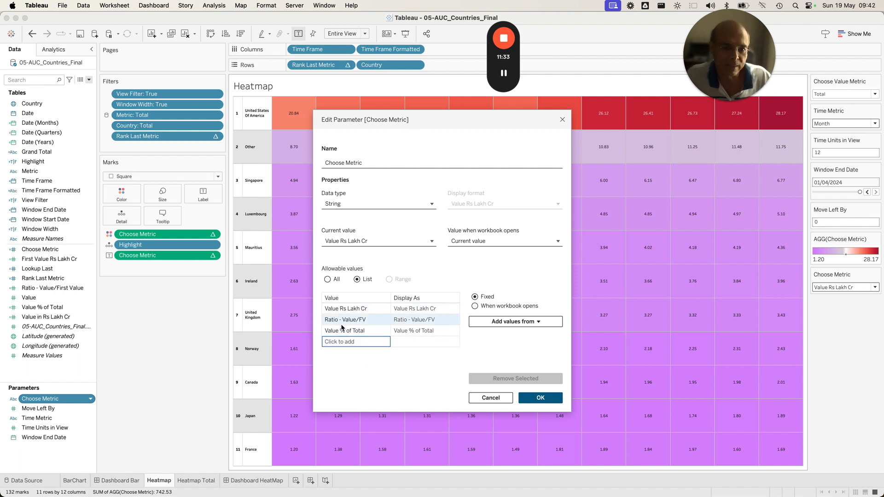
left_click(540, 398)
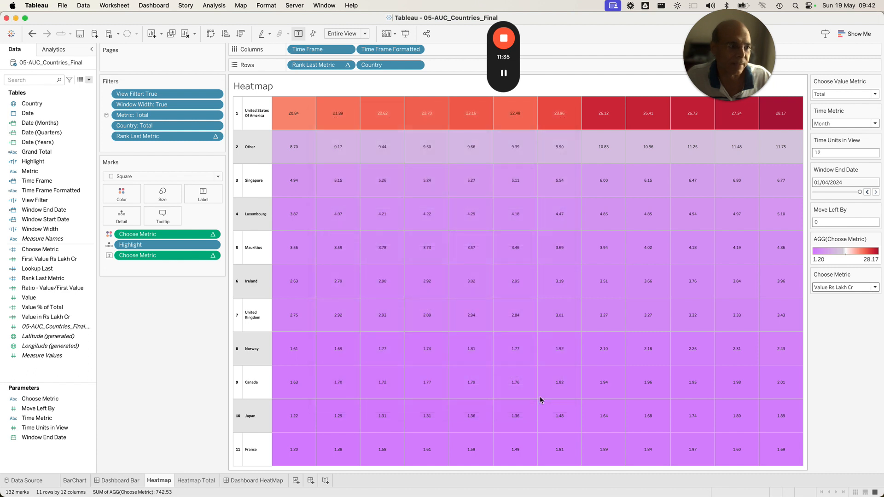
left_click(876, 288)
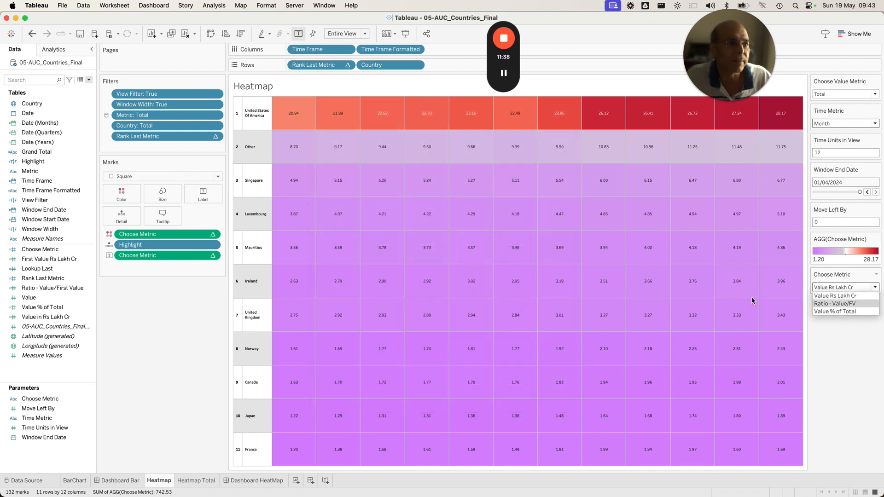
left_click(195, 321)
Step: Edit the Choose Metric calculated field, adding the line When "Value % of Total" Then [Value % of Total] after the Value Rs Lakh Cr case
right_click(53, 251)
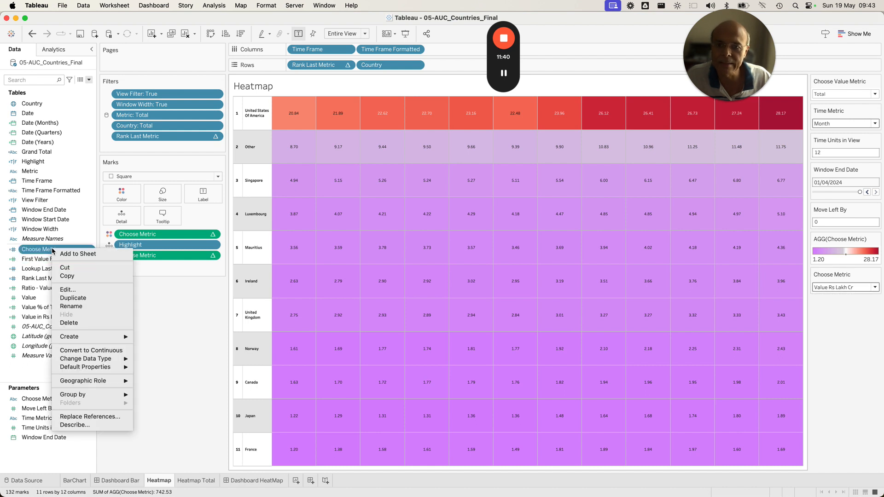
left_click(483, 252)
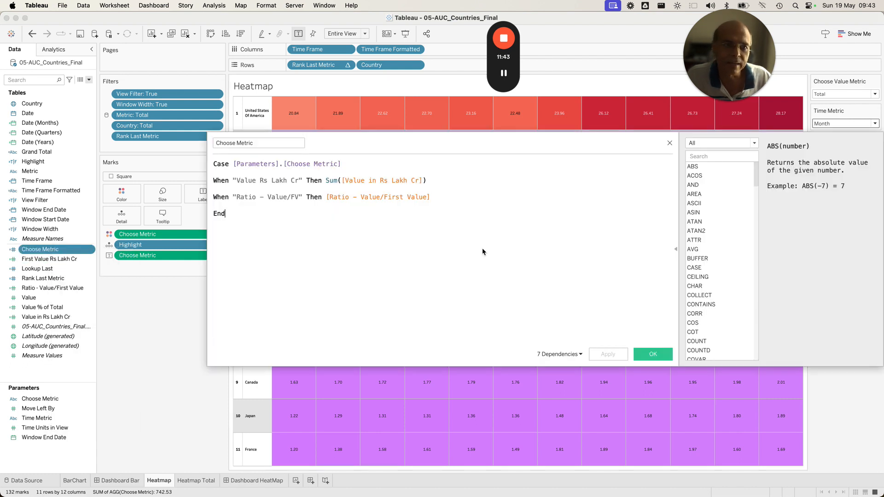
left_click(433, 181)
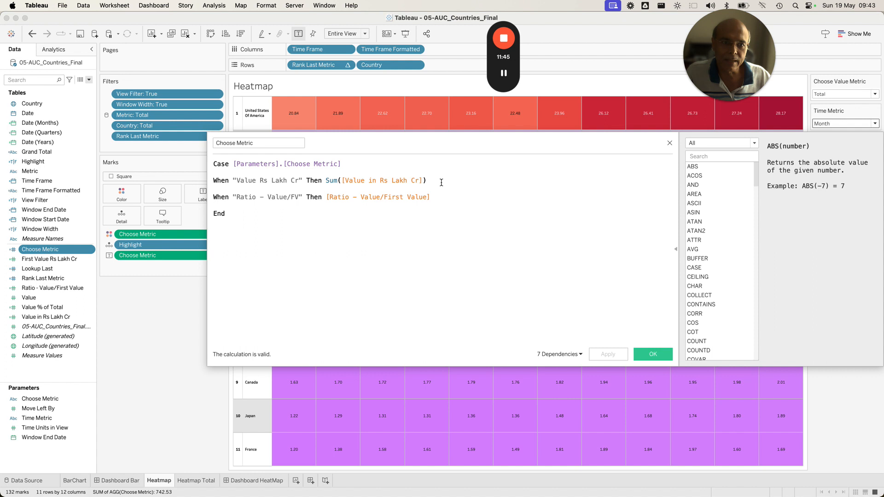
key("Return")
key("Return")
type("Whe")
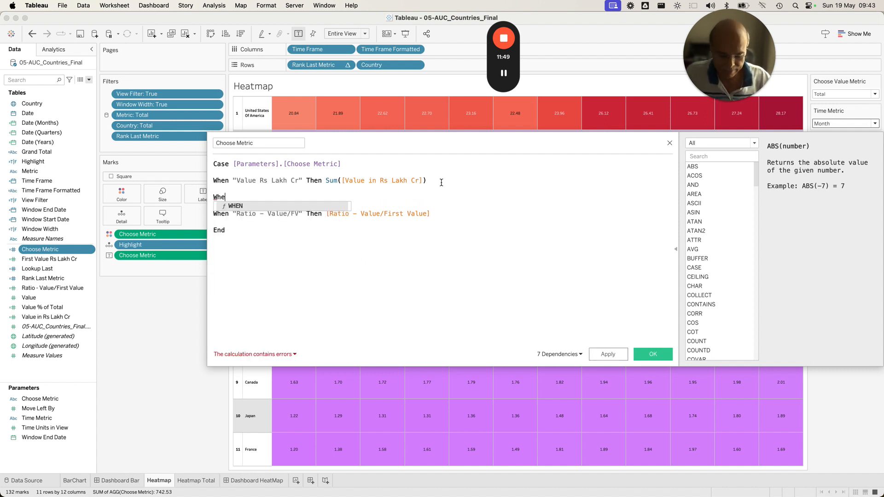
type("n \"Value %")
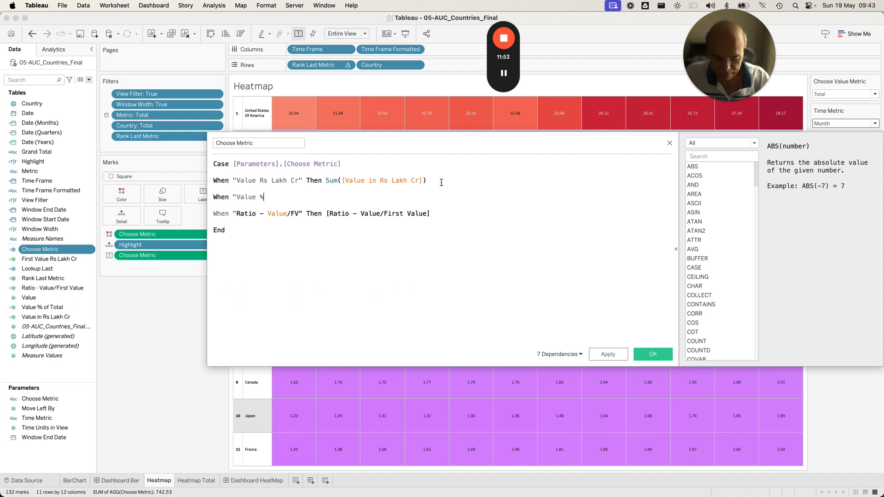
type(" of Total")
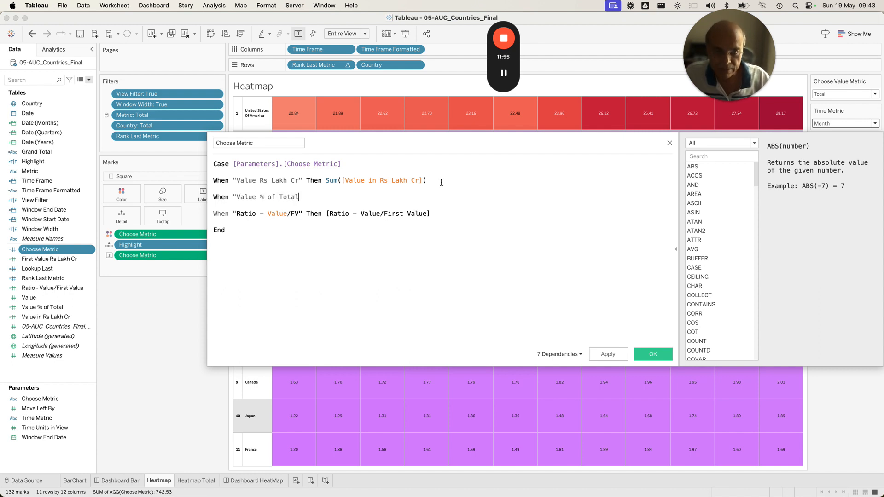
type("\" Then ")
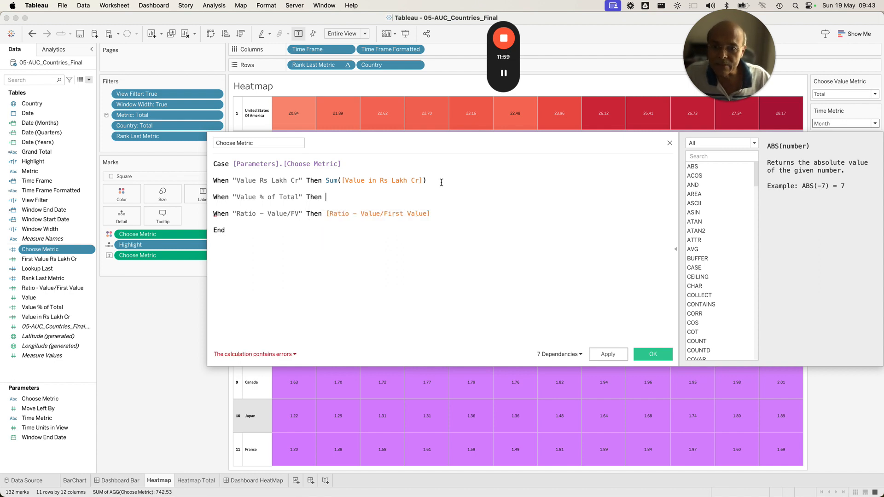
type("Val")
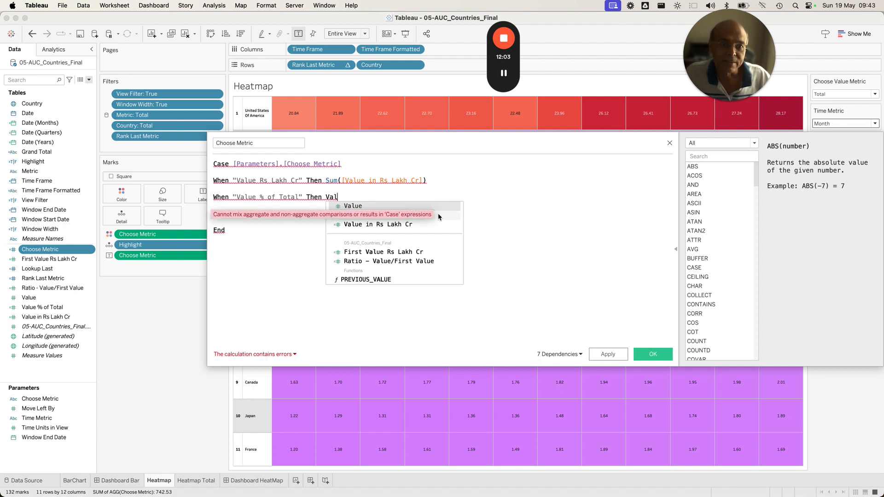
left_click(380, 214)
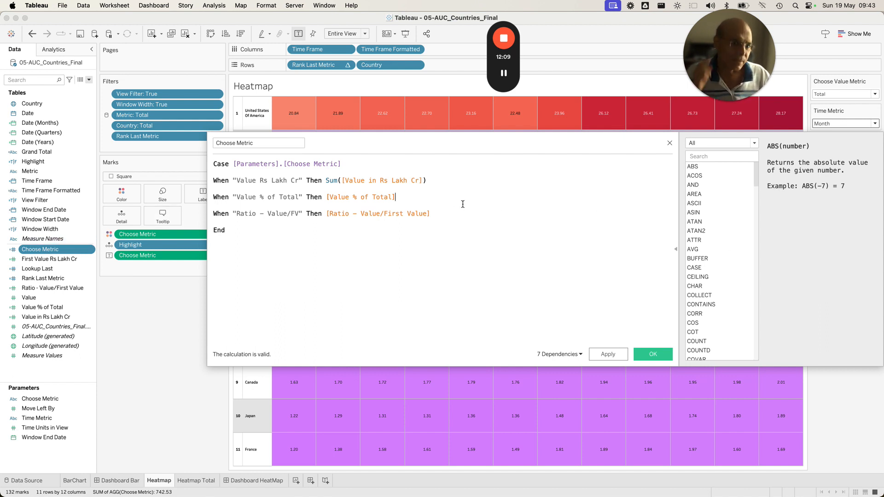
Step: Multiply [Value % of Total] by 100 in the new case and save the calculated field
type("*200")
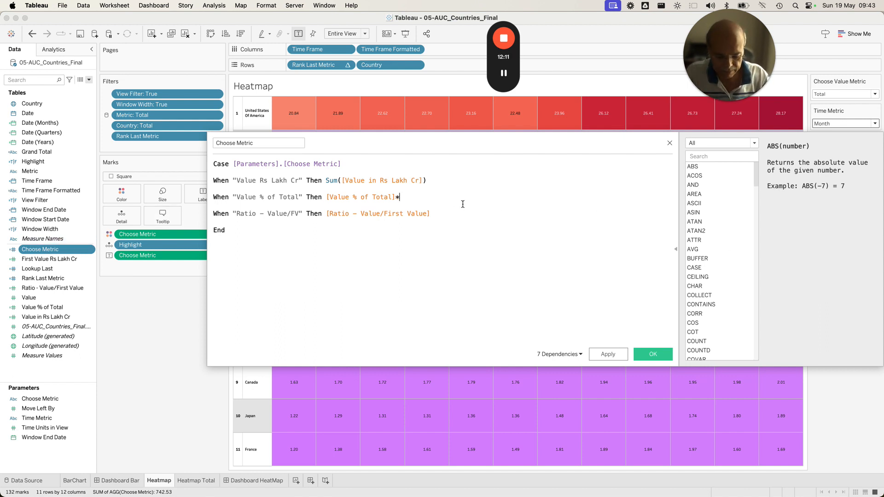
key("BackSpace")
key("BackSpace")
type("12")
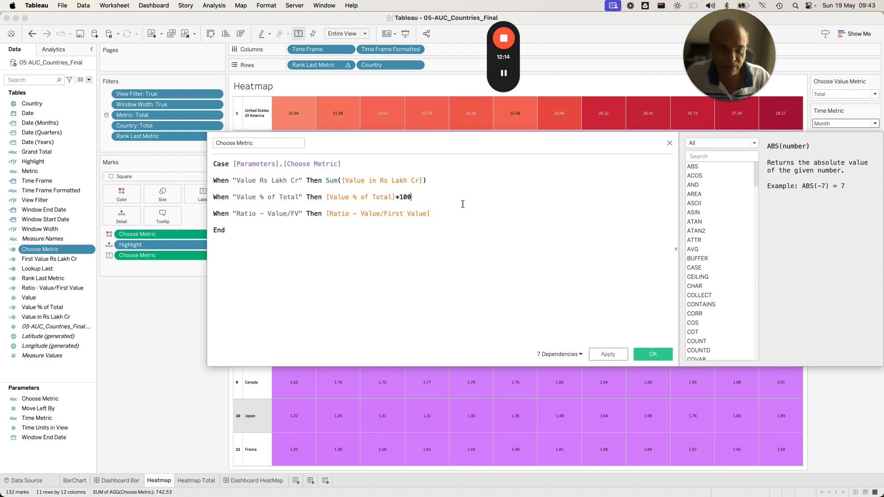
left_click(651, 356)
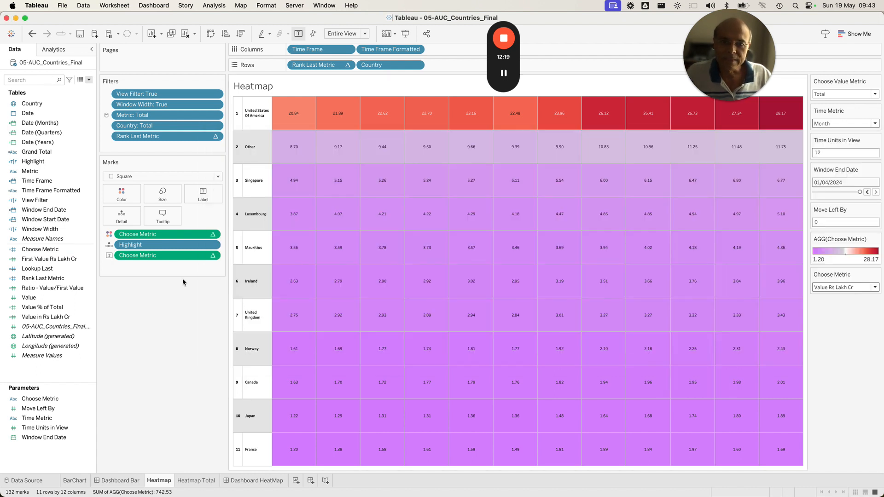
Step: Open the Dashboard HeatMap, choose Value % of Total as the value metric, and examine the Apr-24 figures
left_click_drag(752, 32, 146, 362)
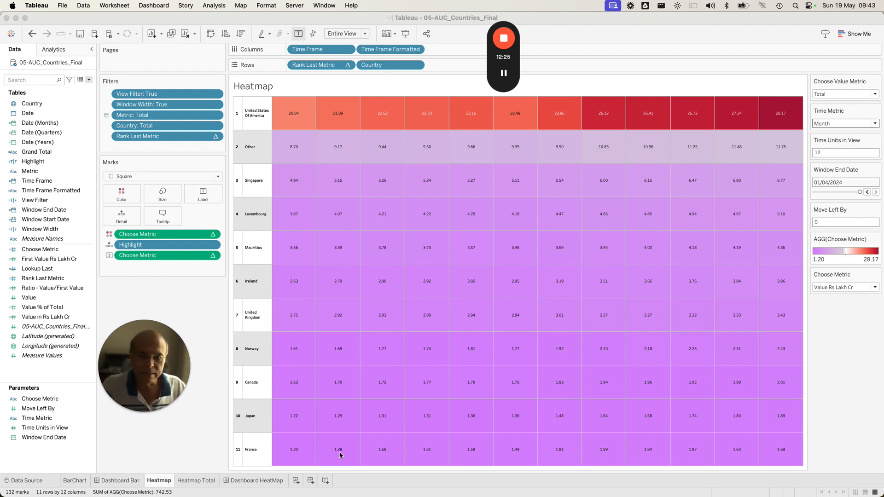
left_click(264, 482)
left_click(264, 483)
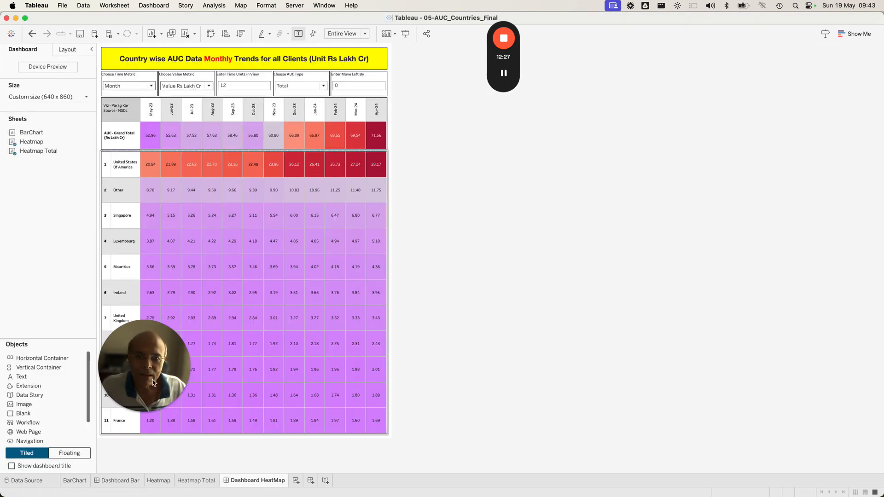
left_click_drag(145, 366, 344, 332)
left_click_drag(470, 335, 599, 314)
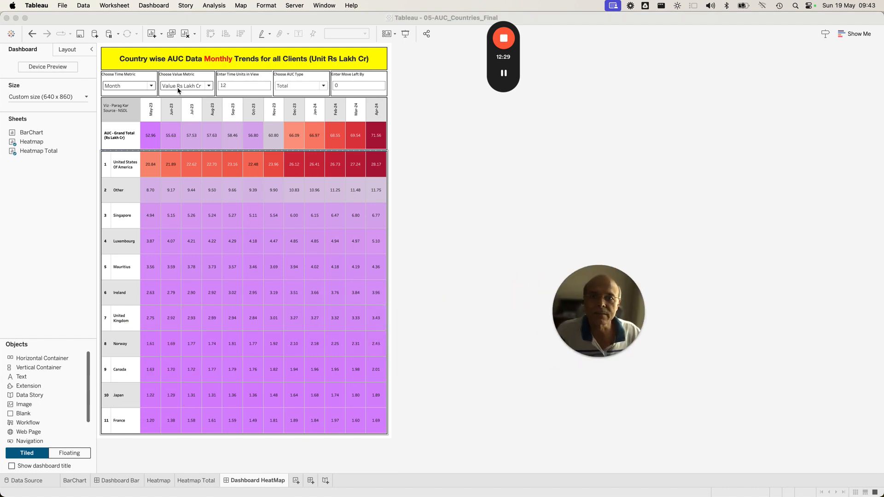
left_click(208, 87)
left_click(196, 110)
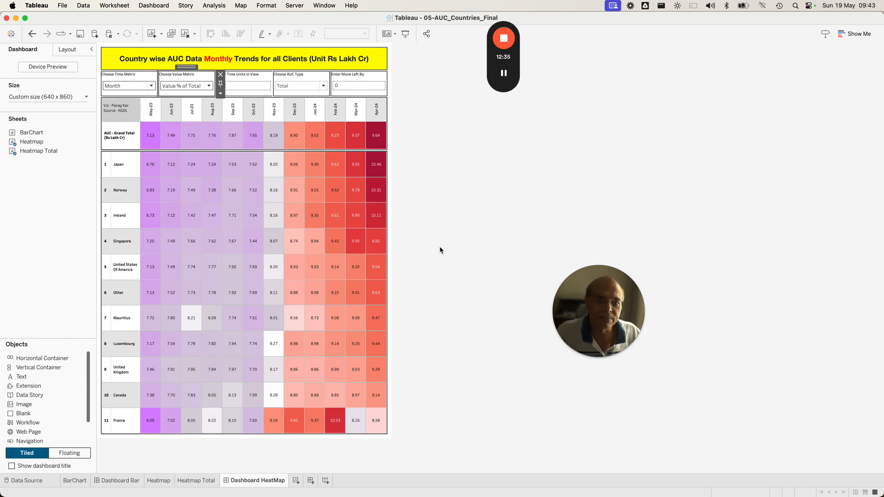
mouse_move(376, 170)
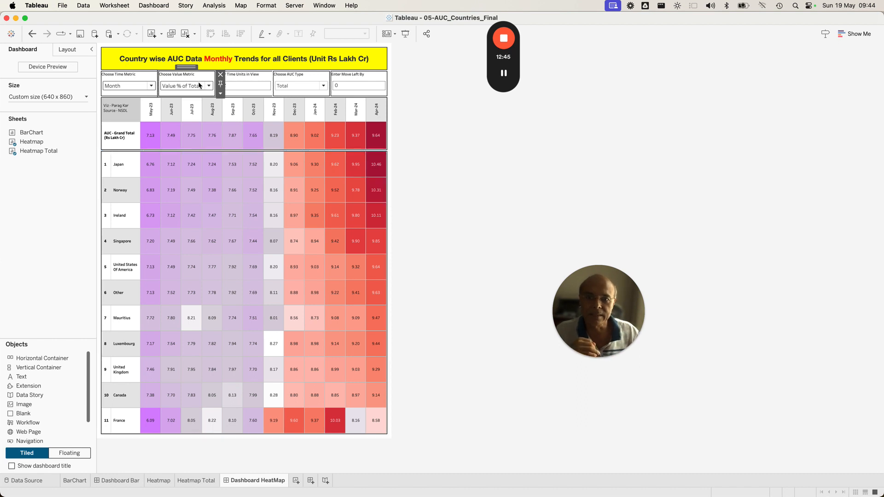
Step: Switch the value metric back to Value Rs Lakh Cr and calculate the United States share for Apr-24 as 28.17/71.56 in Spotlight
left_click(184, 85)
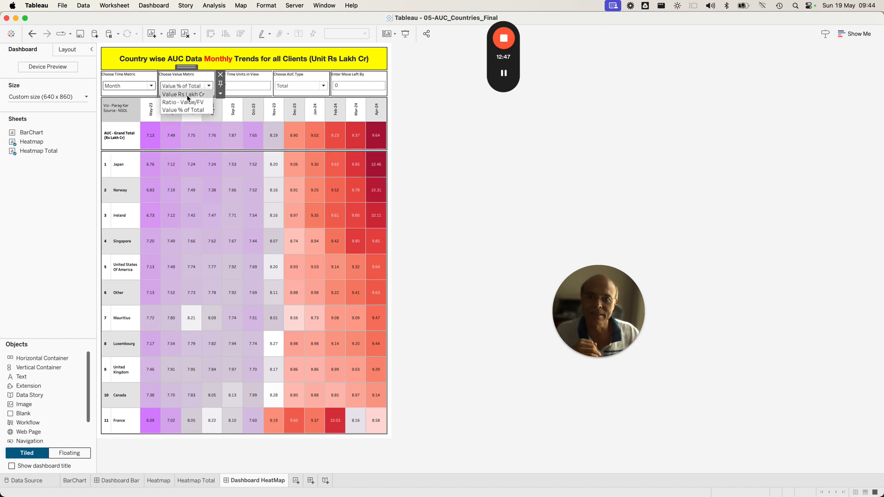
left_click(183, 94)
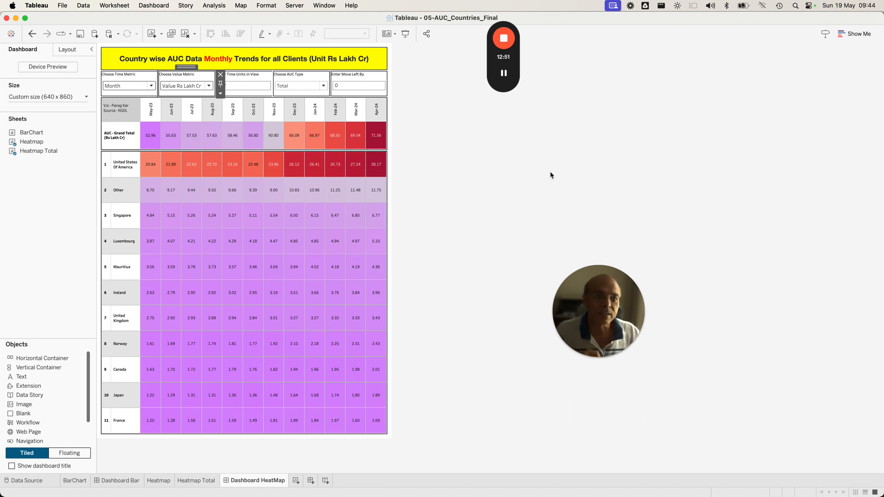
key("super+space")
type("2")
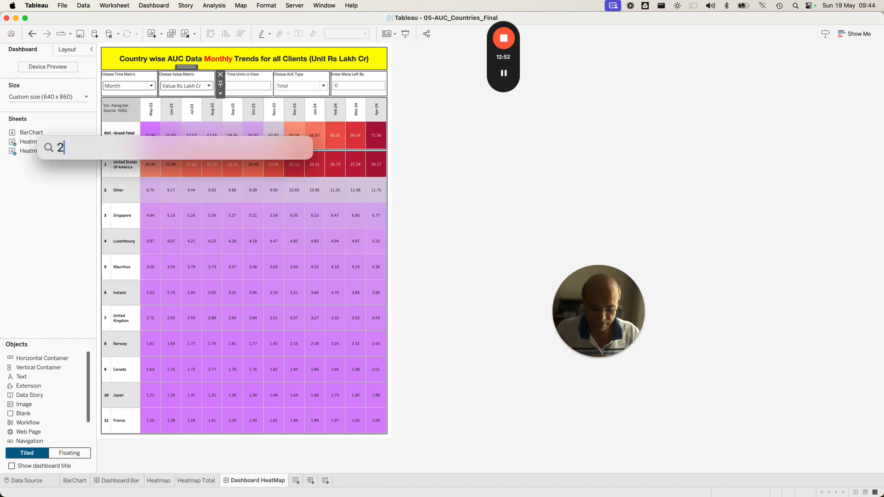
type("8.17/")
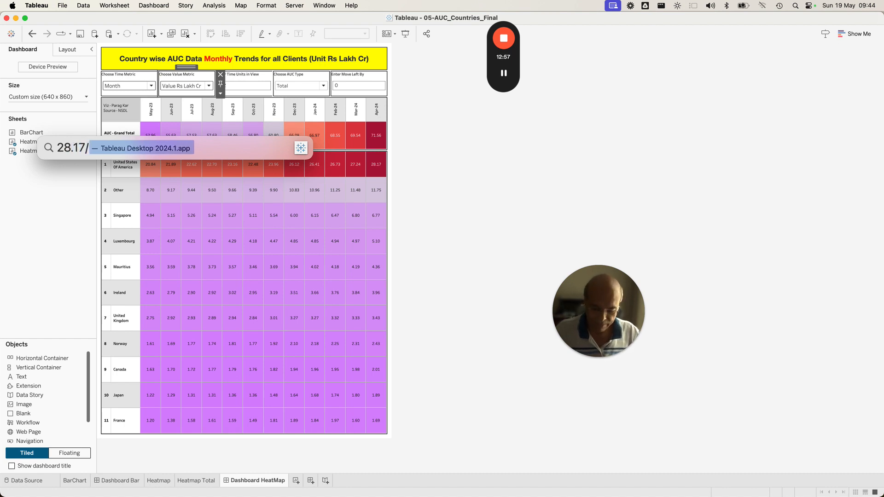
type("71/")
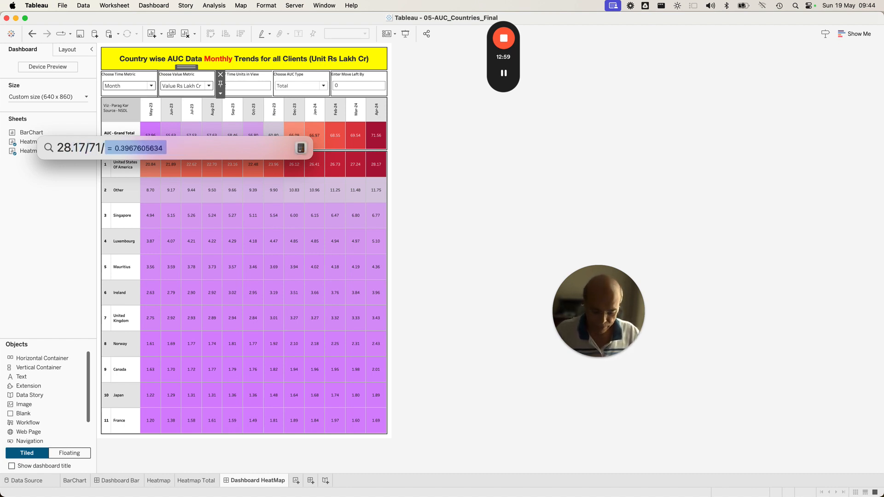
type(".56")
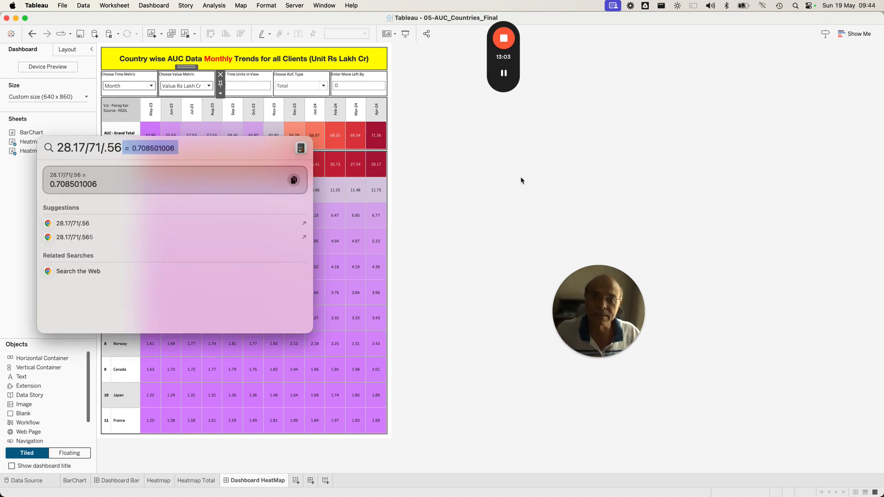
left_click(108, 146)
key("BackSpace")
key("BackSpace")
type(".")
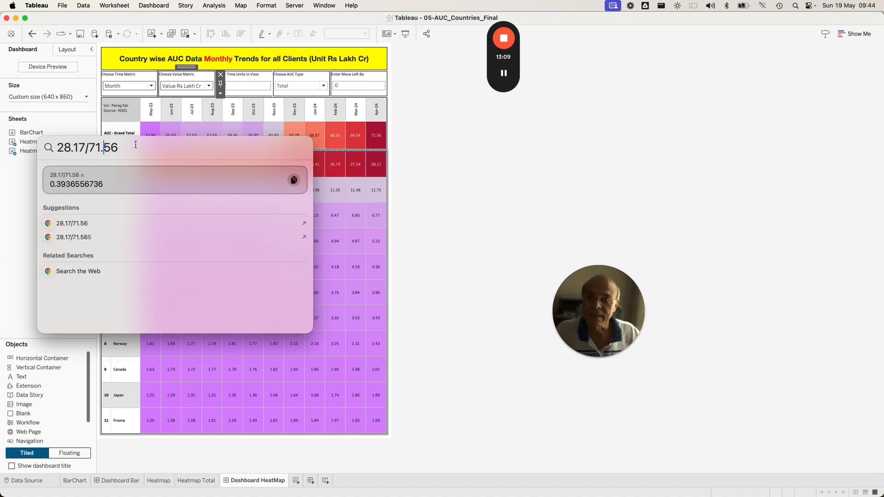
left_click(129, 147)
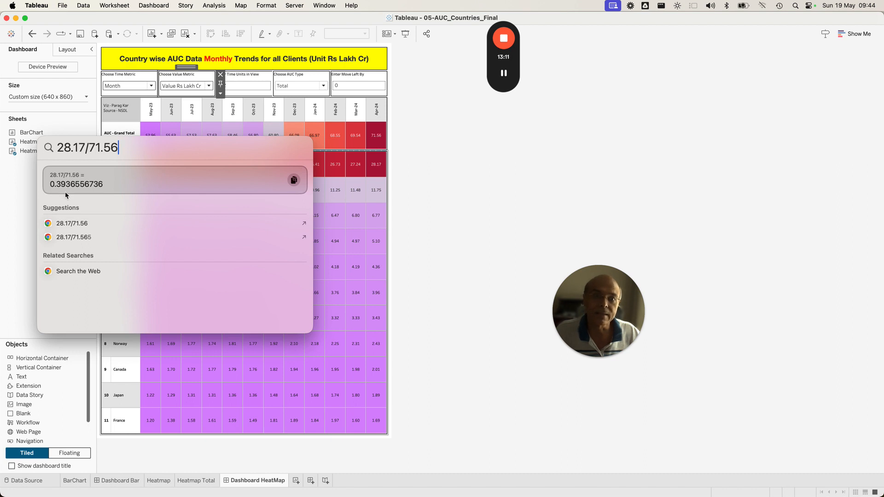
left_click(428, 186)
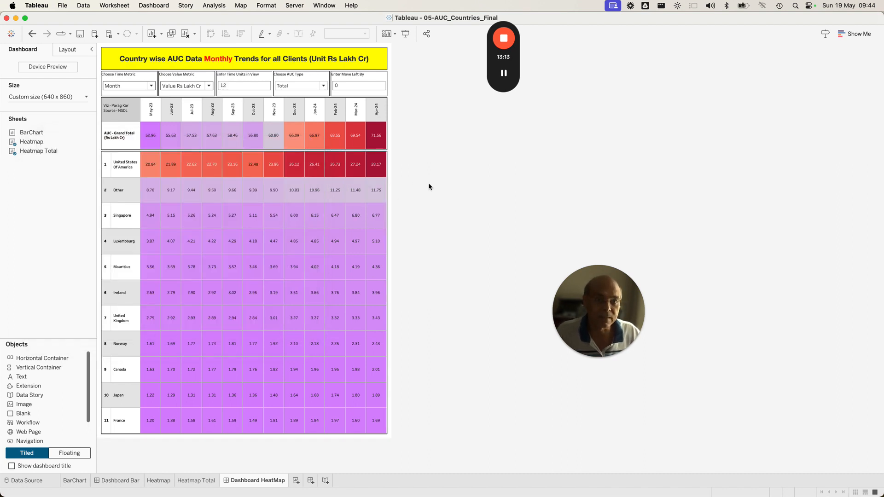
Step: Set the dashboard's value metric to Value % of Total and open the Heatmap sheet
left_click(192, 89)
left_click(182, 100)
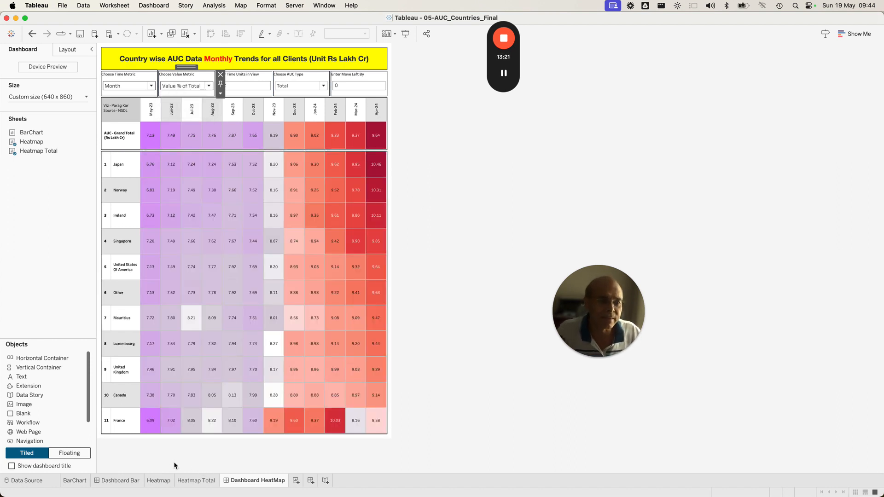
left_click(158, 480)
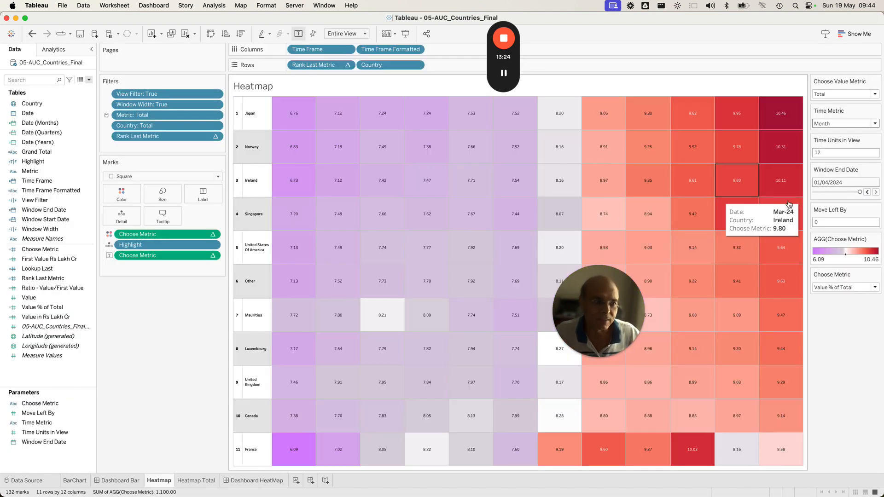
left_click_drag(581, 314, 148, 364)
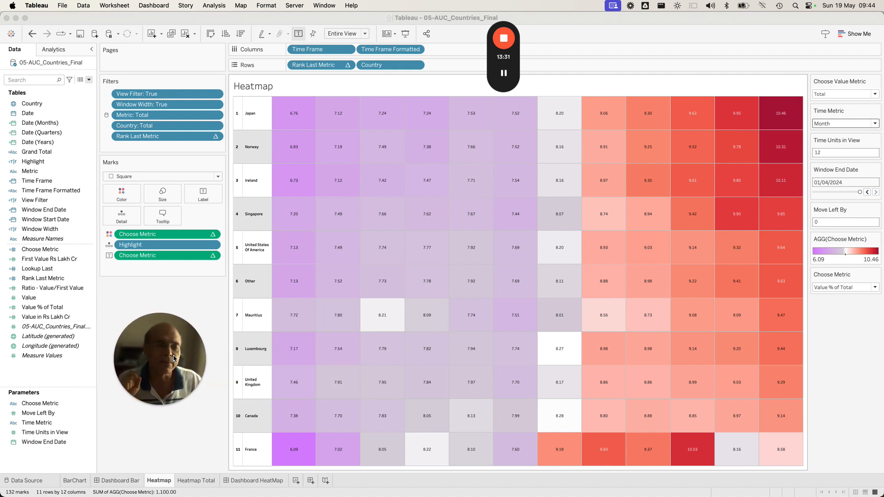
Step: Edit the table calculation of the label's Choose Metric field and select Value % of Total as the nested calculation
left_click(213, 259)
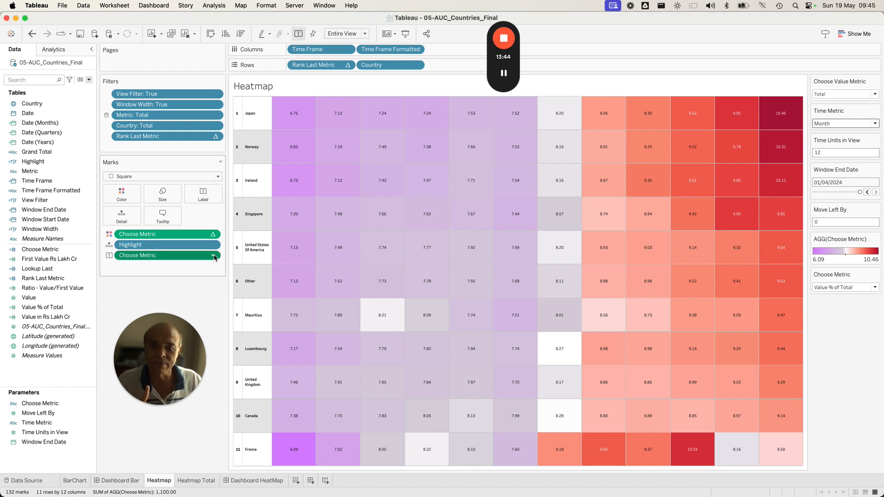
left_click(214, 256)
left_click_drag(154, 328, 794, 24)
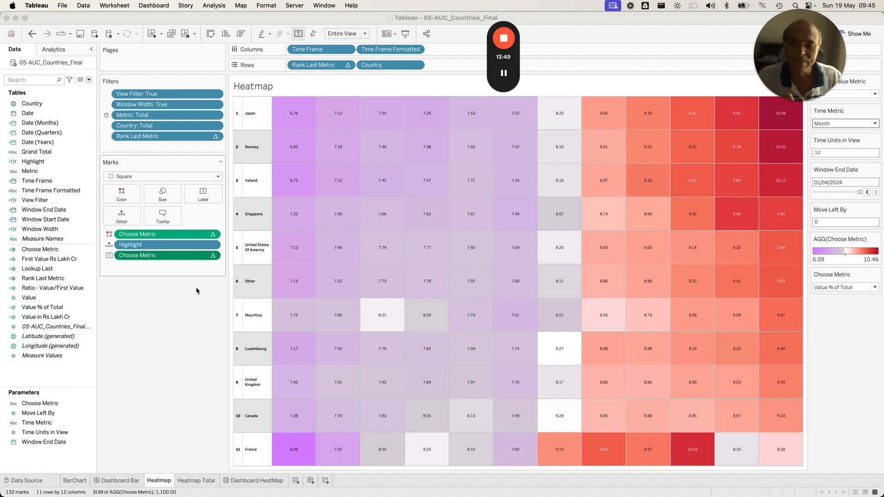
left_click(216, 259)
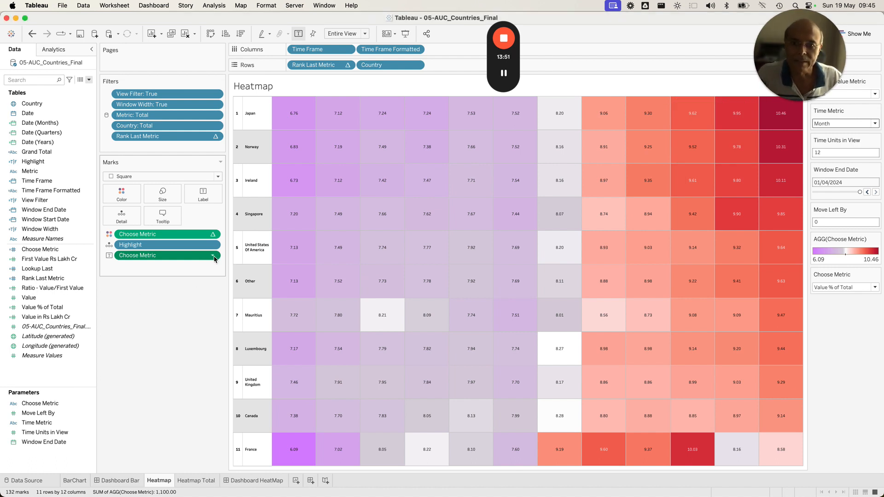
left_click(214, 257)
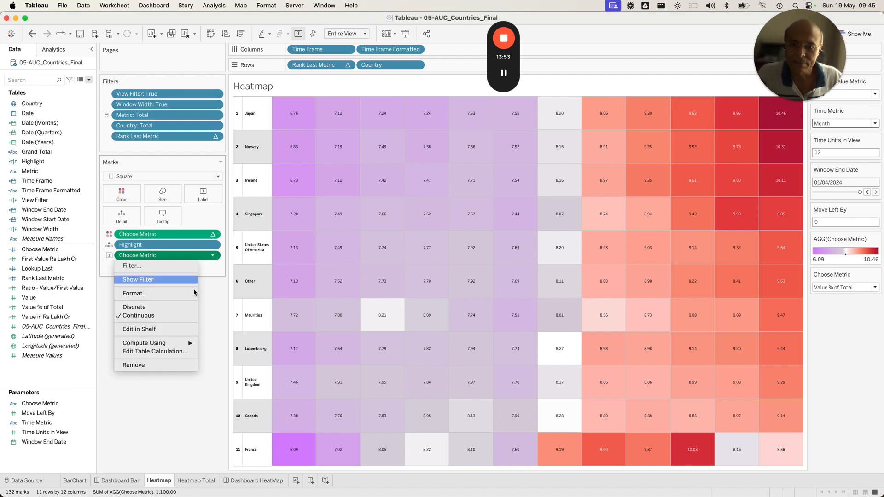
left_click(148, 353)
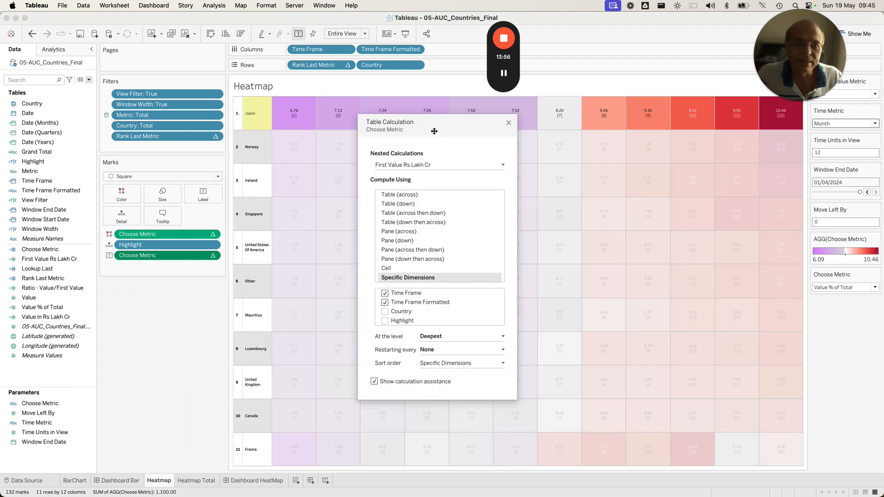
left_click_drag(432, 129, 192, 161)
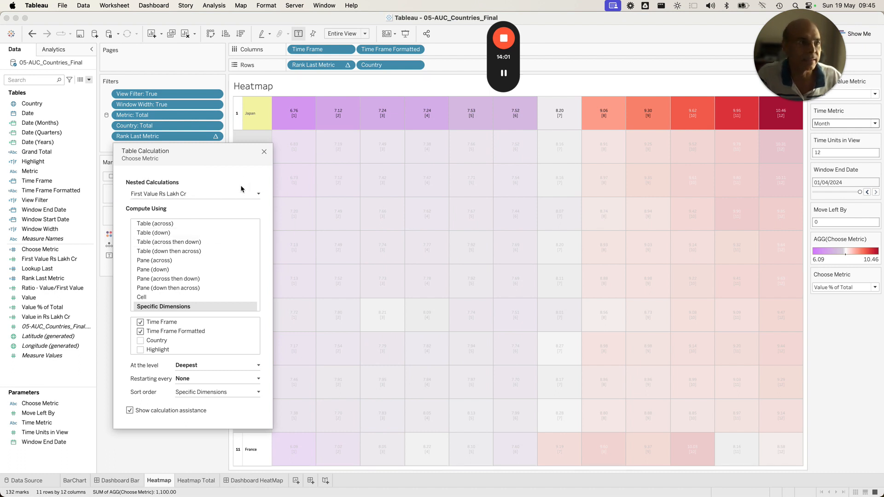
left_click(196, 195)
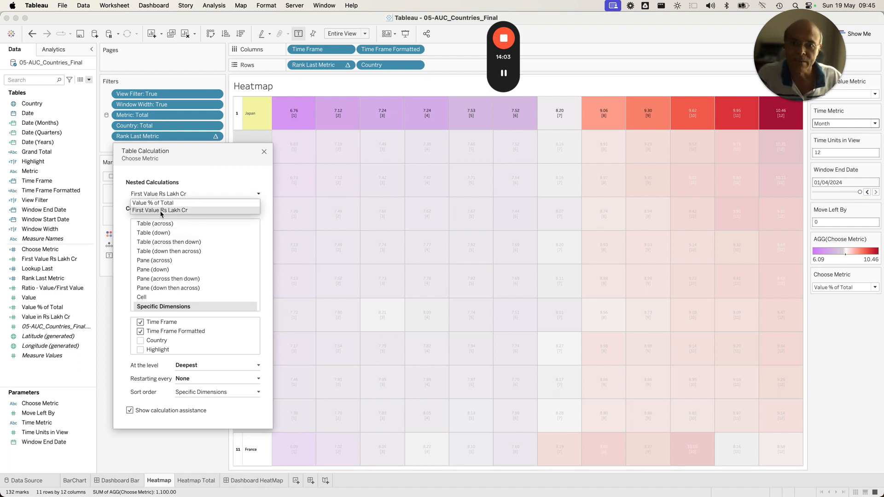
left_click(196, 181)
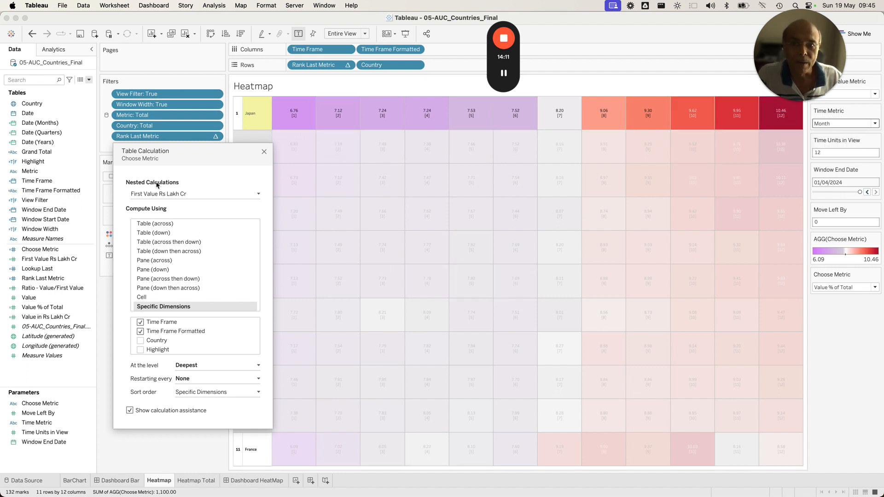
left_click(159, 194)
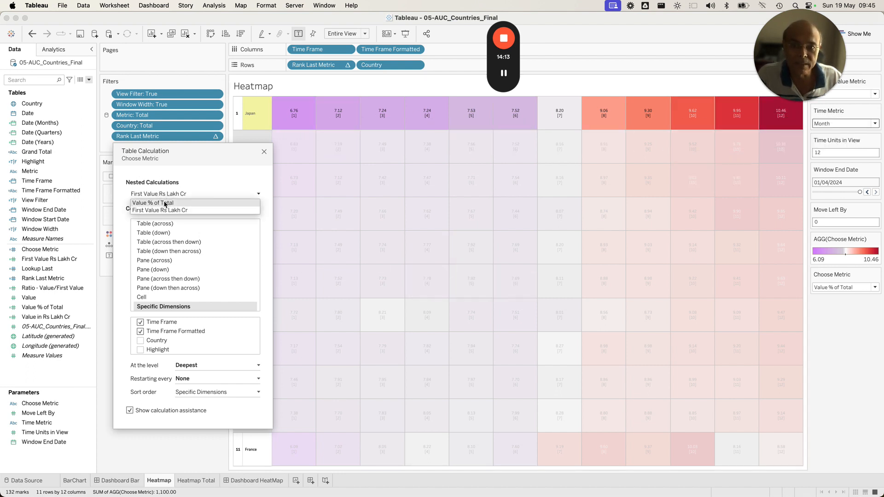
left_click(165, 203)
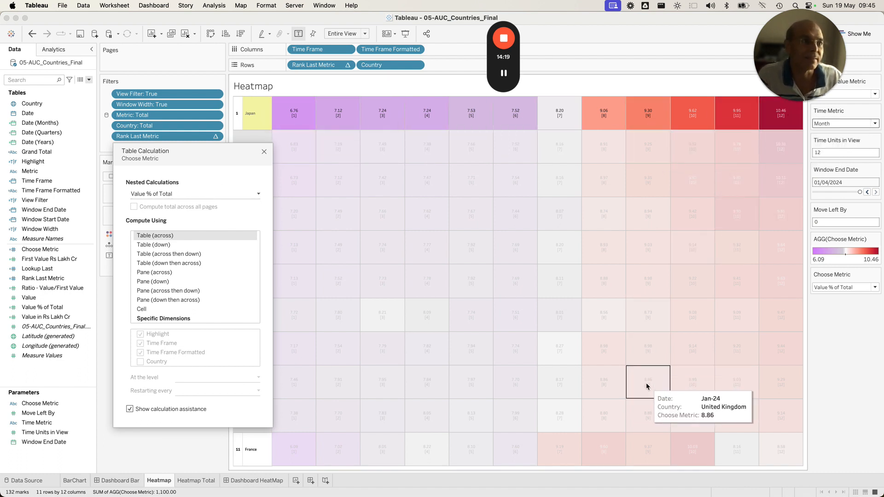
Step: Compute the label's Value % of Total using specific dimensions with only Country selected, and close the table calculation settings
left_click(164, 319)
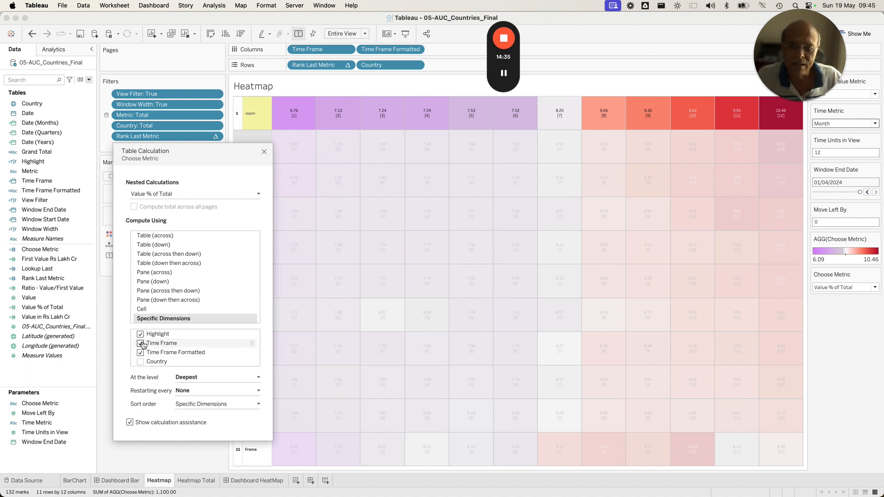
left_click(141, 335)
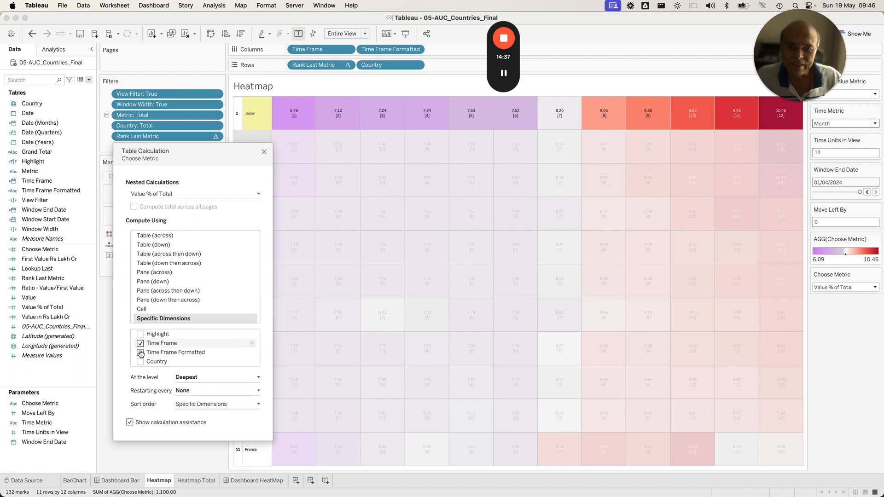
left_click(140, 353)
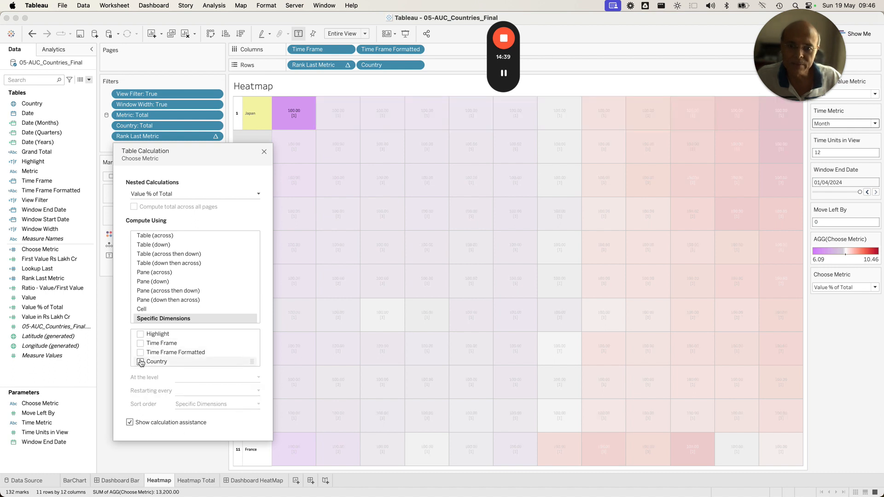
left_click(140, 362)
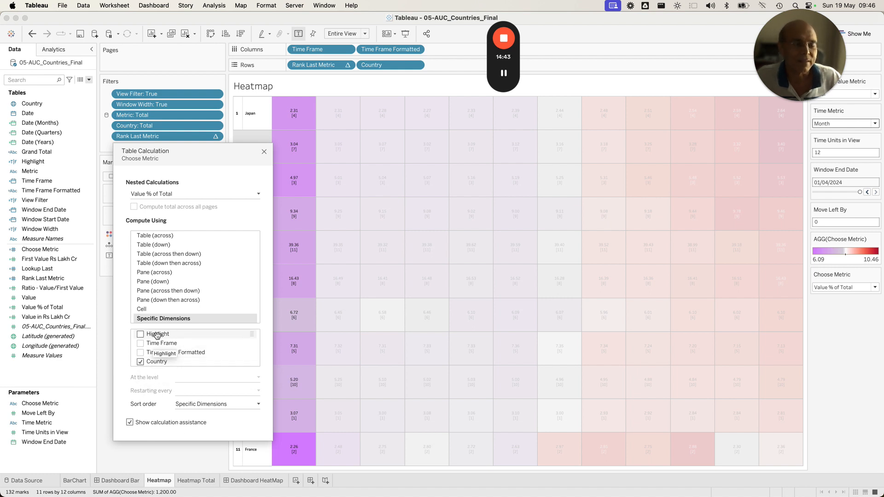
left_click(265, 152)
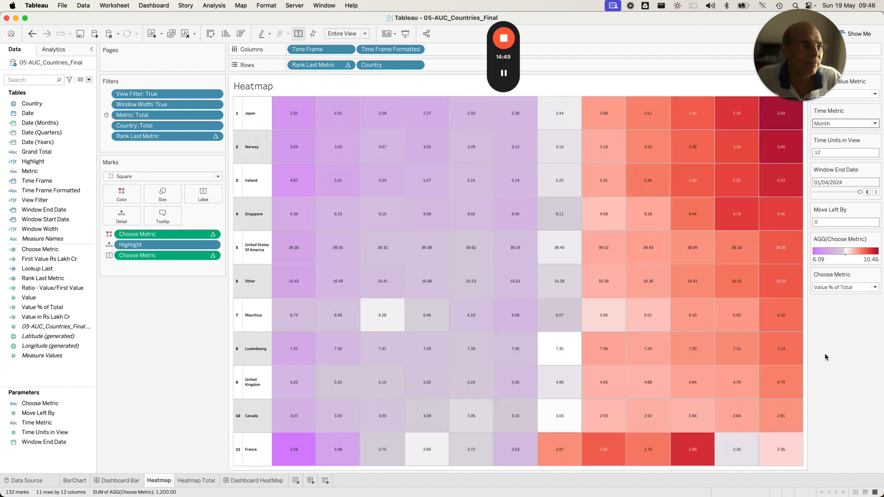
Step: Set the colour's Choose Metric table calculation to compute Value % of Total using only the Country dimension
mouse_move(786, 303)
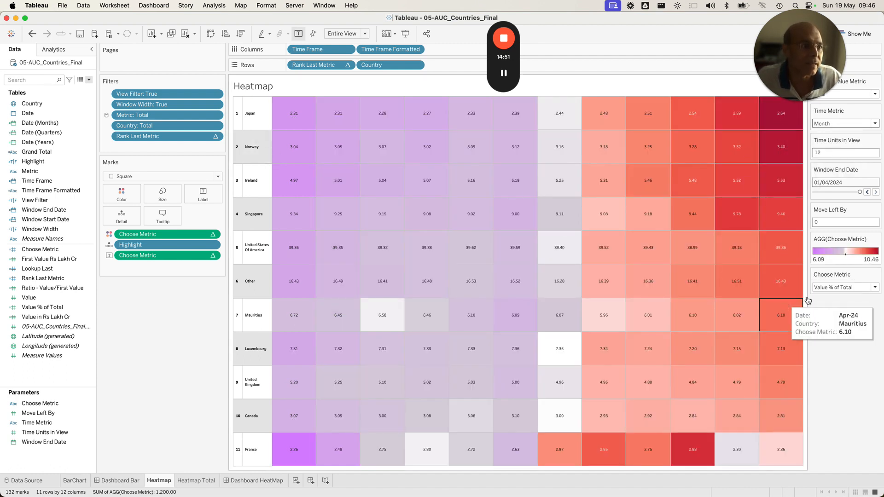
left_click(214, 235)
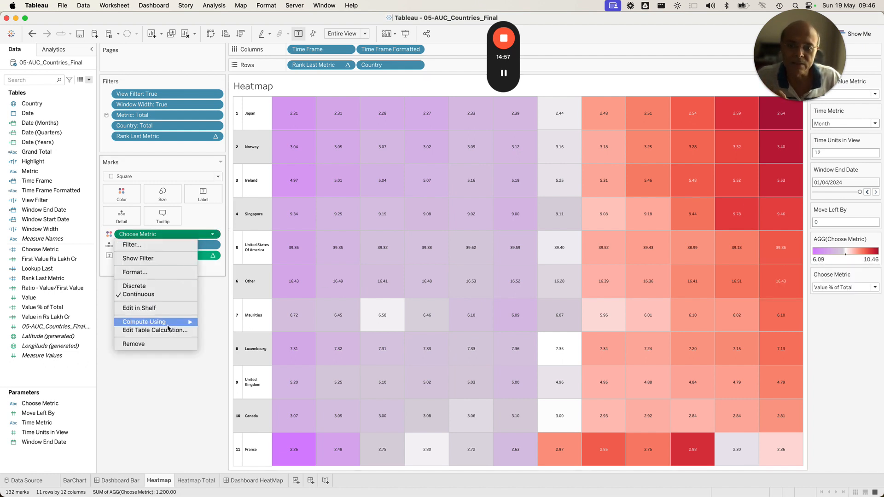
left_click(140, 331)
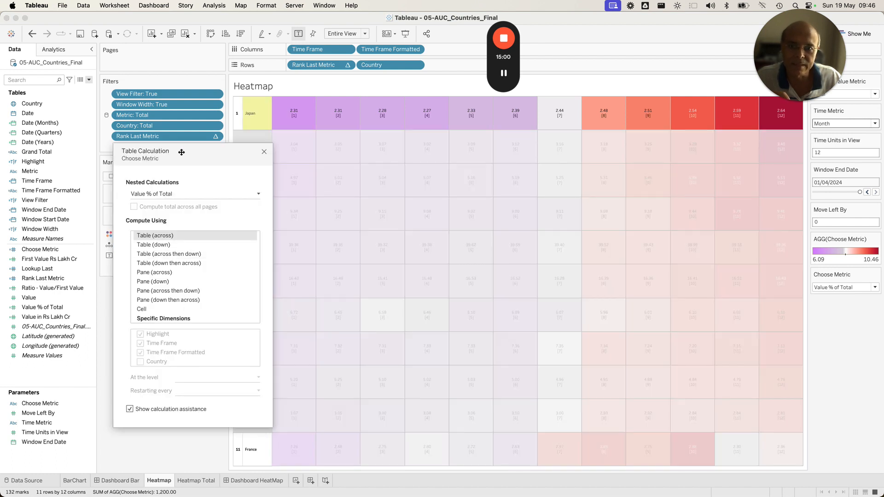
left_click_drag(181, 152, 294, 137)
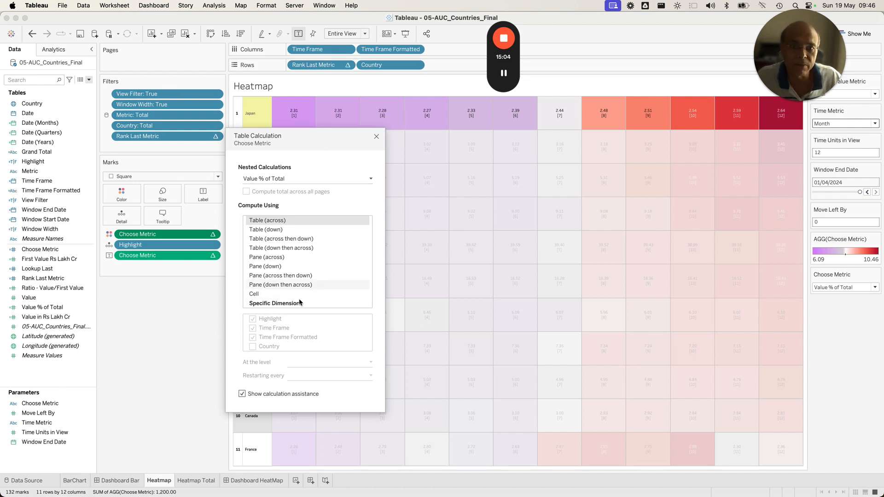
left_click(284, 302)
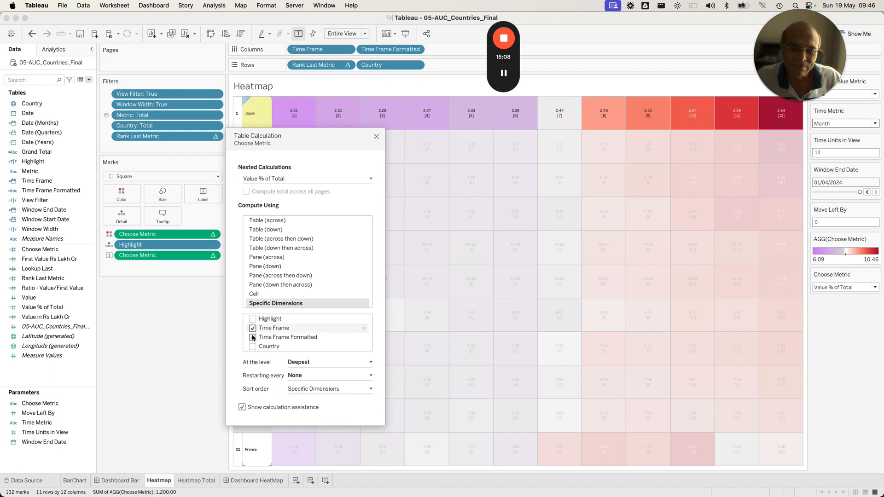
left_click(253, 338)
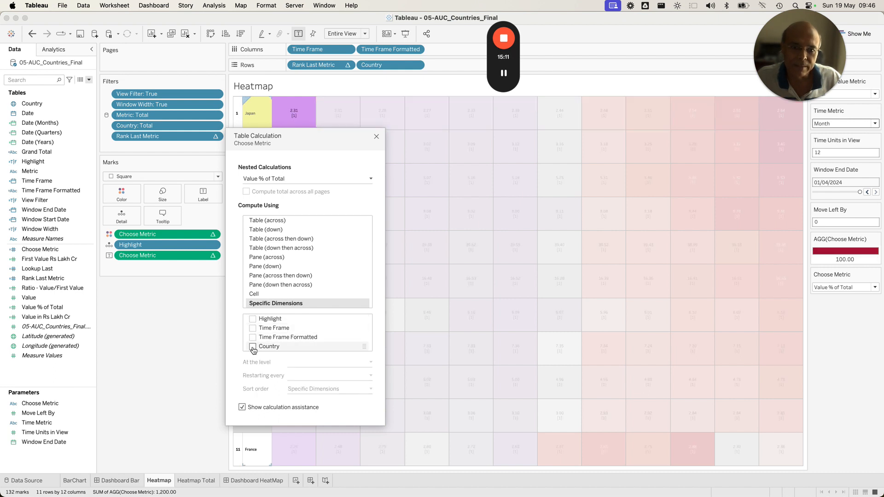
left_click(253, 347)
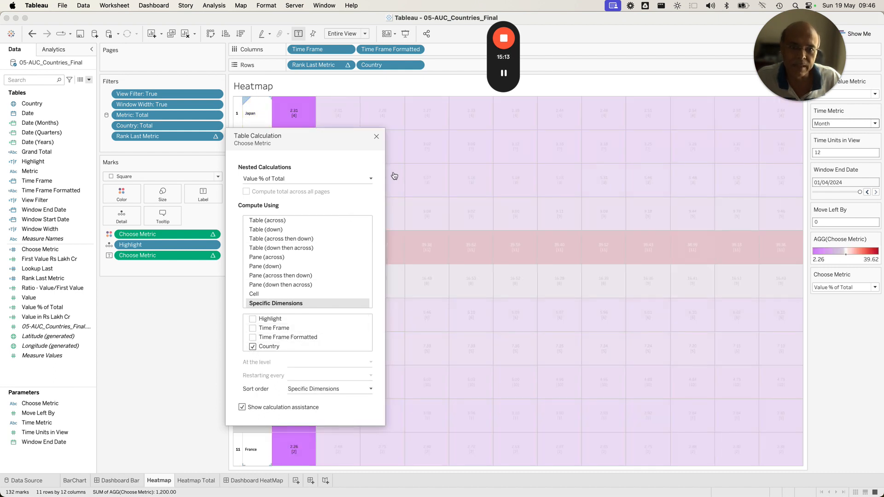
left_click(377, 137)
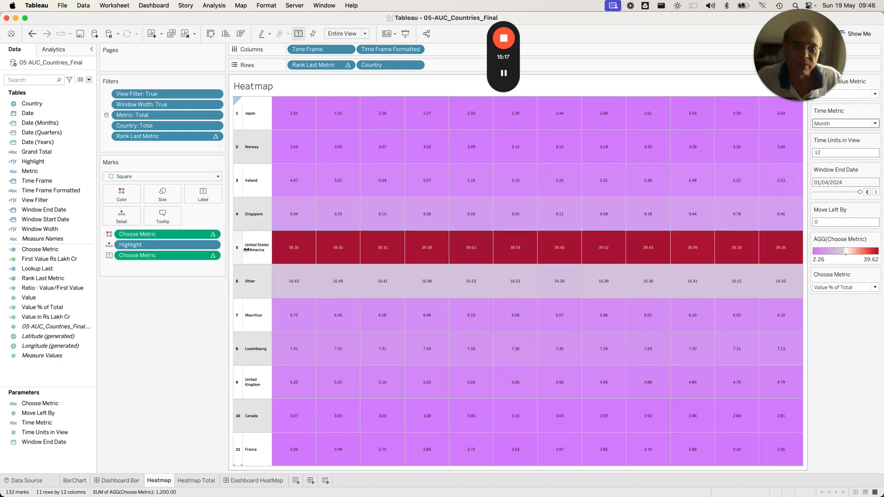
Step: Set the Rank Last Metric filter's table calculation to compute Value % of Total using only the Country dimension
mouse_move(785, 256)
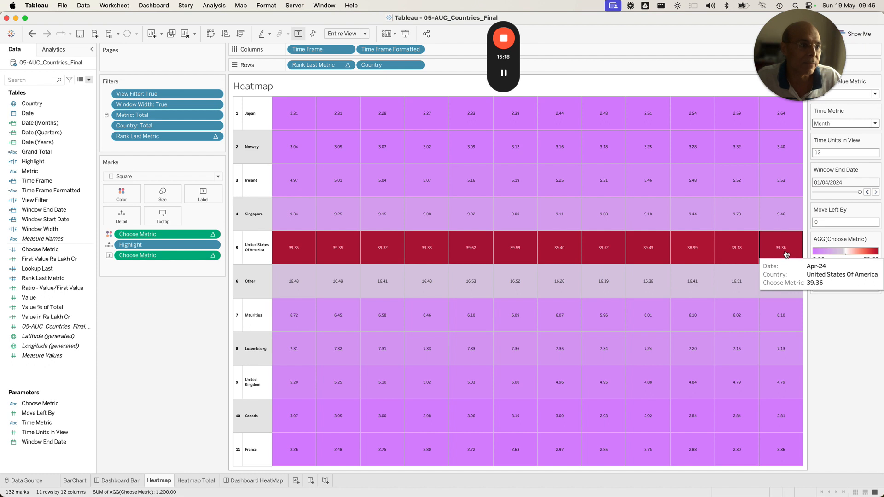
mouse_move(796, 140)
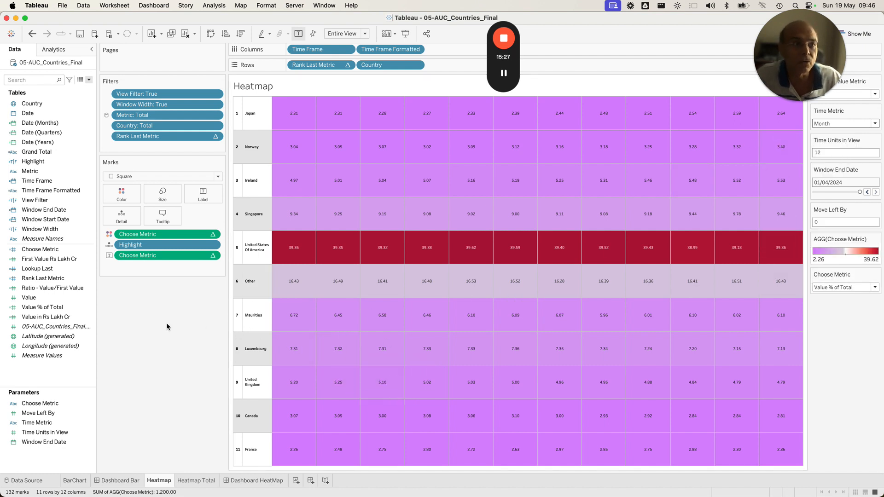
left_click(215, 138)
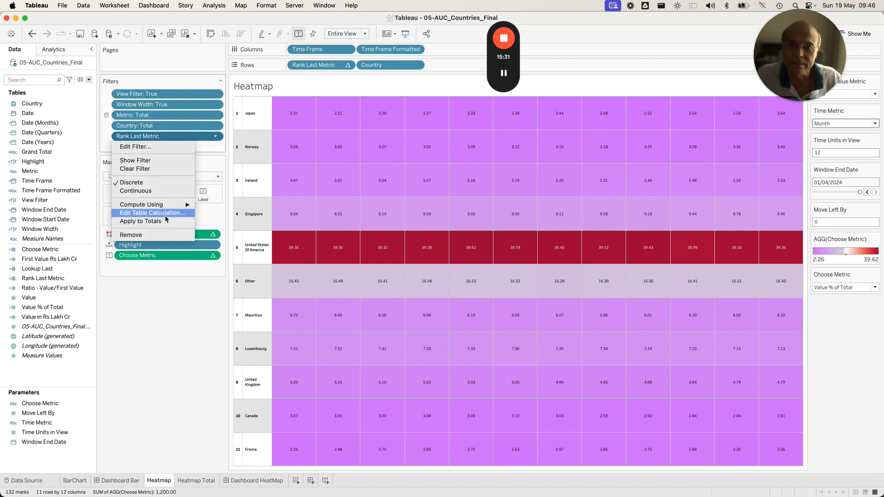
left_click(152, 213)
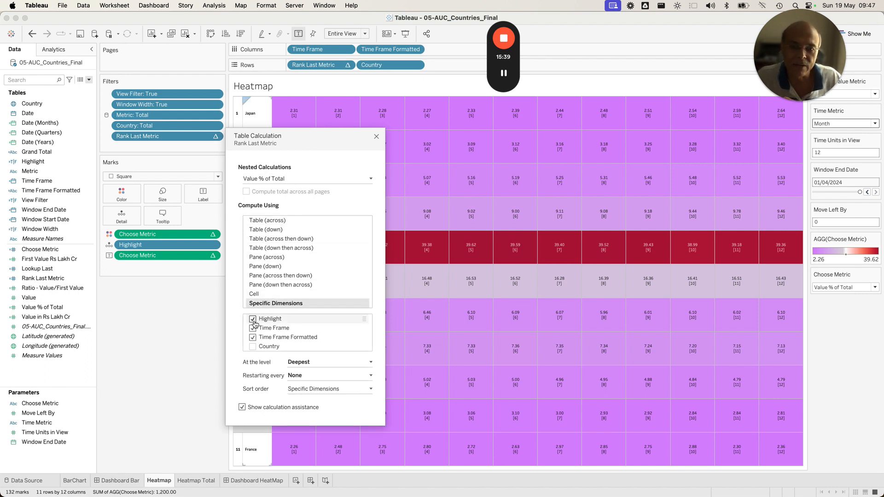
left_click(253, 328)
left_click(252, 338)
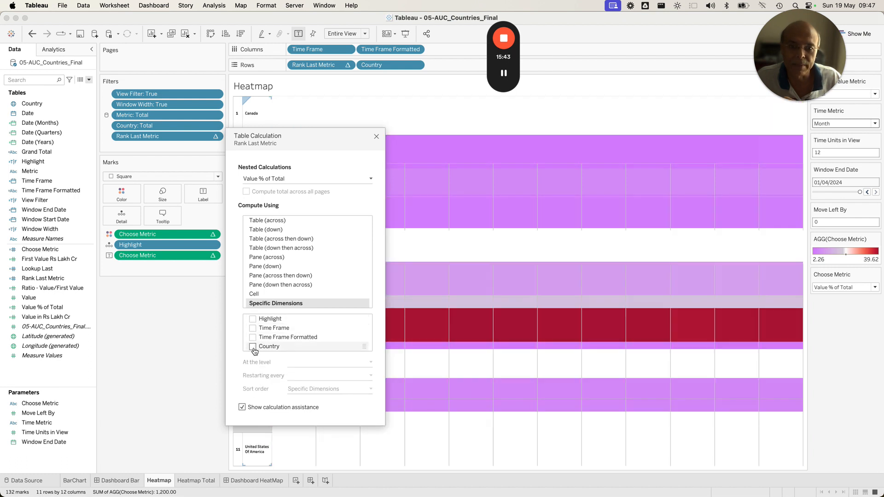
left_click(253, 346)
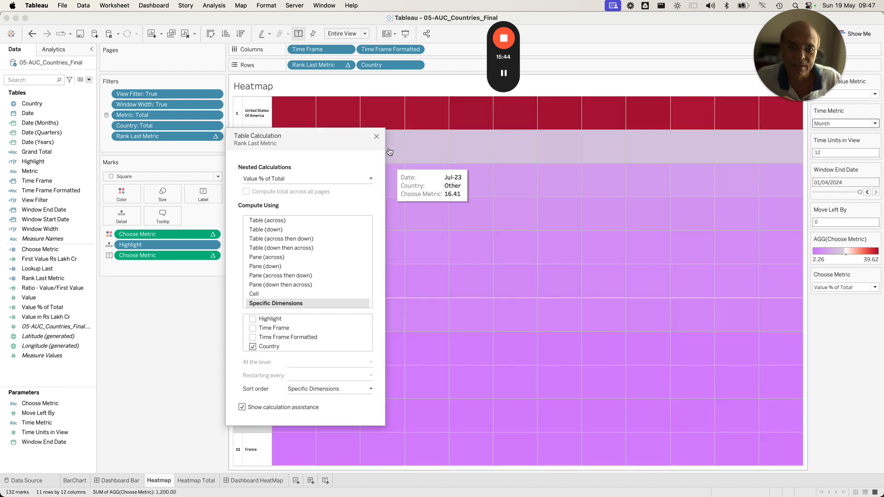
left_click(782, 110)
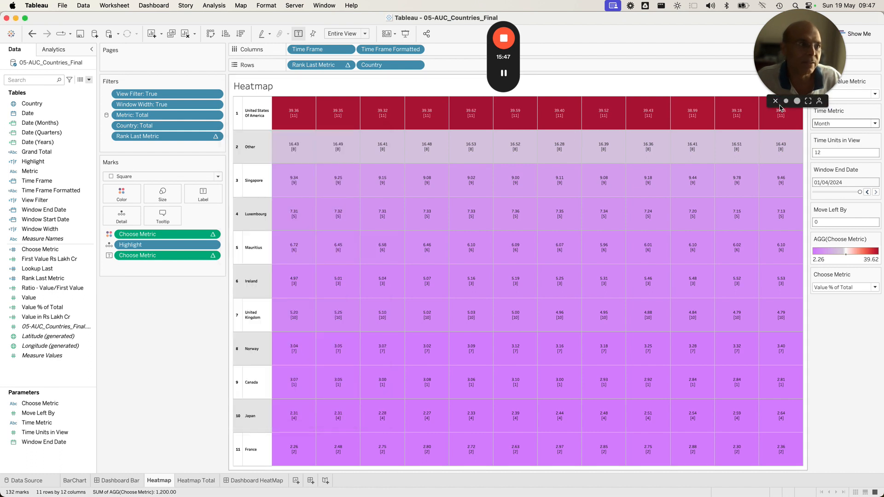
Step: Set the table calculation of Rank Last Metric in the rows to compute Value % of Total using only Country
left_click(347, 67)
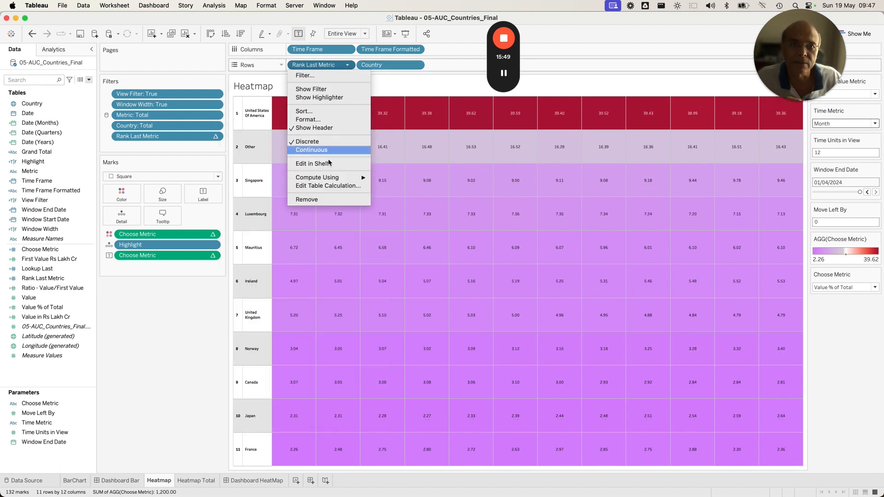
left_click(321, 192)
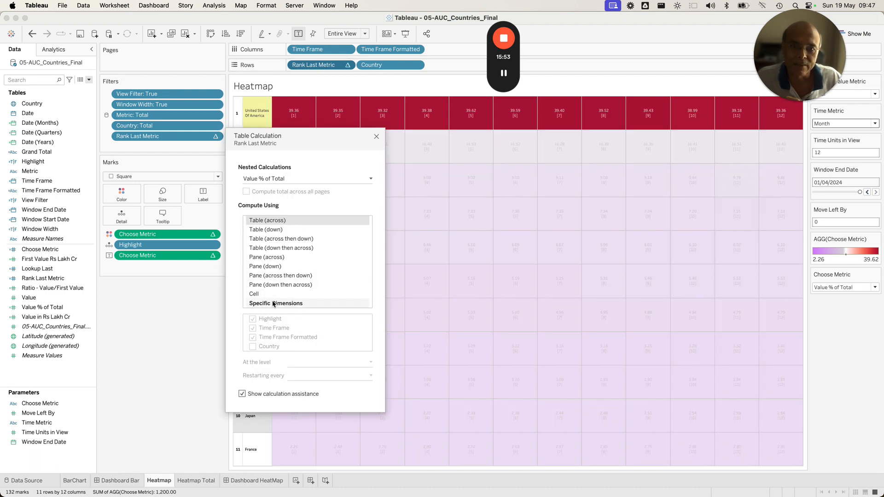
left_click(252, 319)
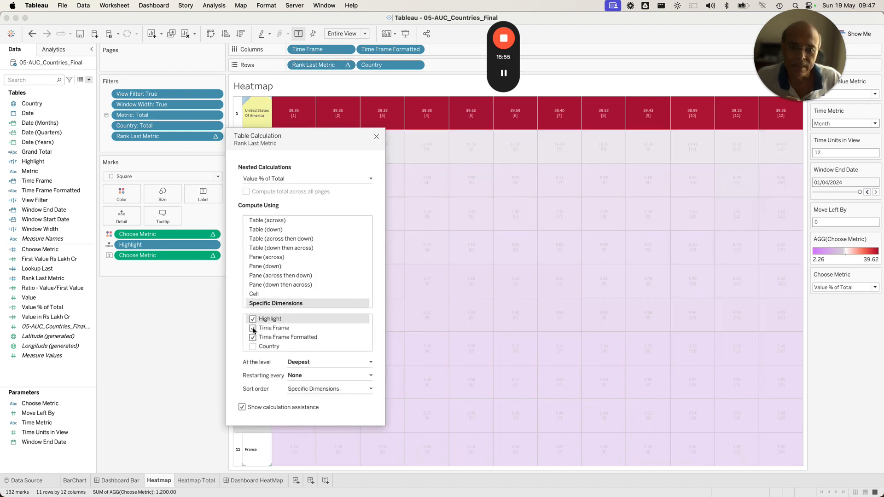
left_click(253, 338)
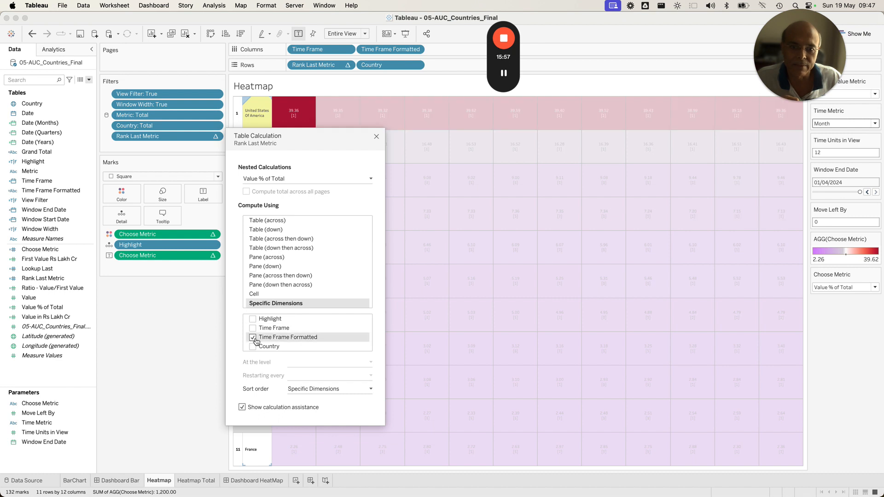
left_click(253, 347)
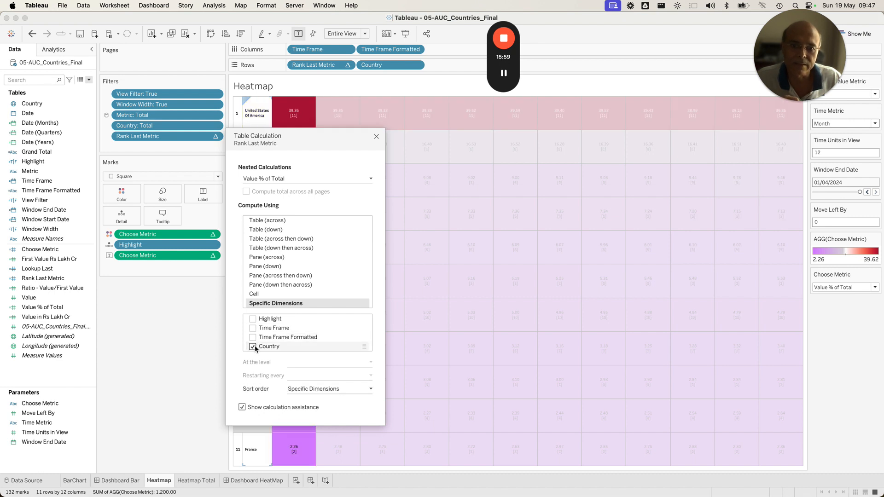
Step: Close the table calculation settings and view the heatmap dashboard with the value metric set to Value Rs Lakh Cr
left_click(376, 137)
left_click(257, 481)
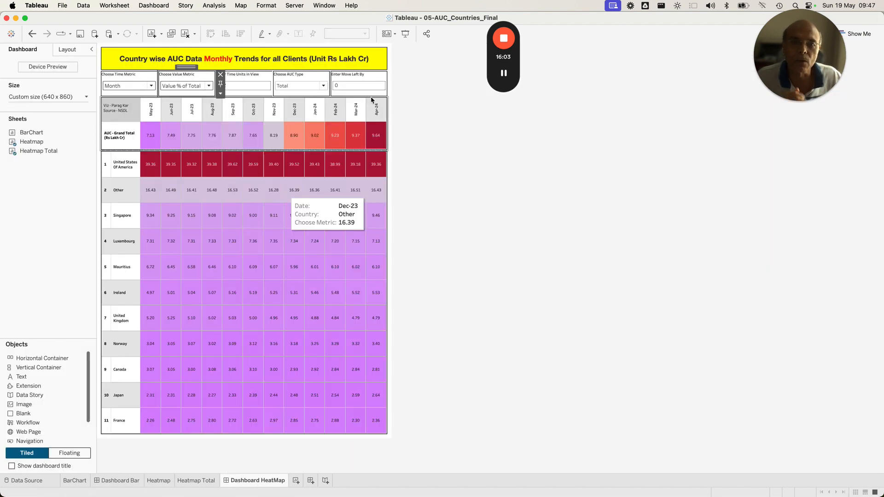
left_click(206, 87)
left_click(200, 94)
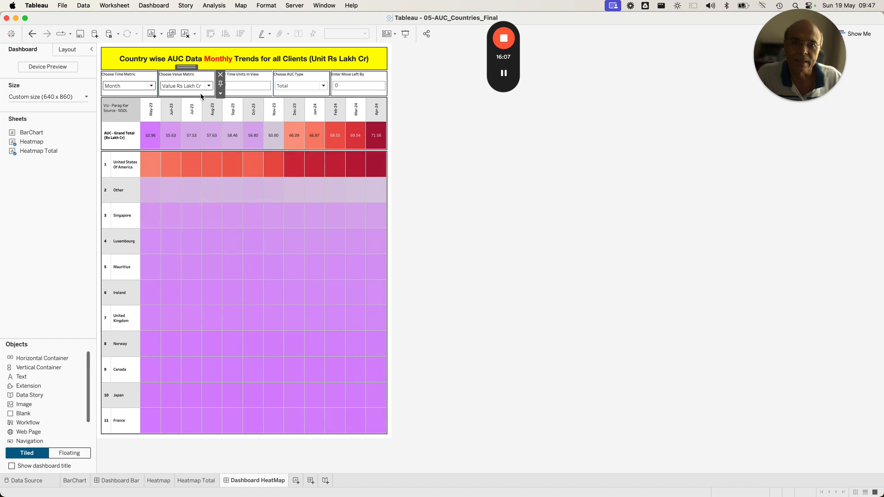
mouse_move(376, 170)
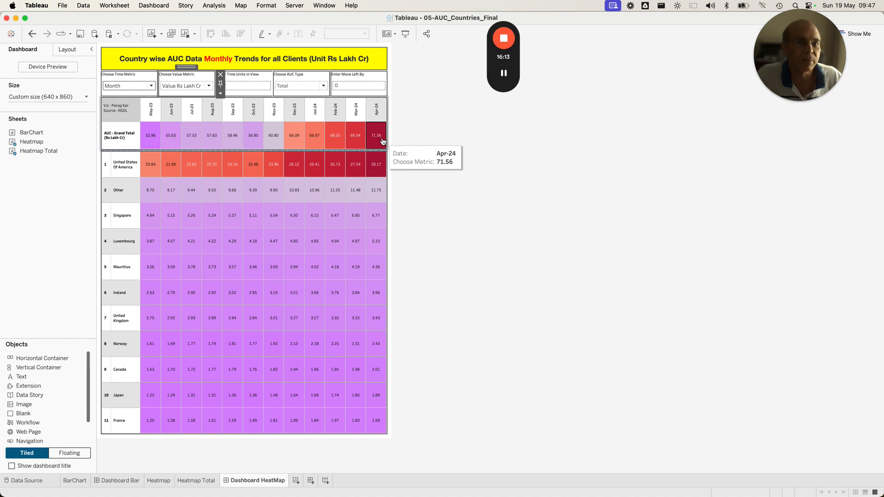
Step: Check the heatmap dashboard with the value metric set to Ratio - Value/FV, and return it to Value % of Total
left_click(205, 88)
left_click(193, 102)
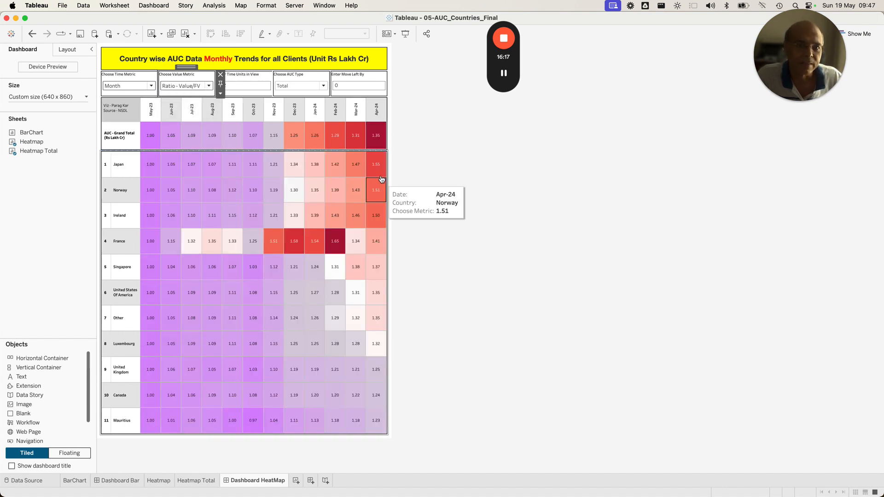
mouse_move(379, 171)
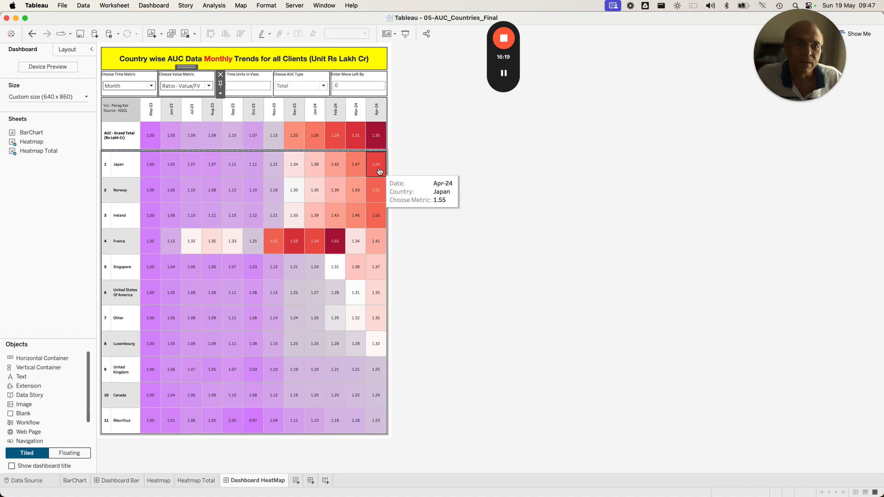
left_click(210, 88)
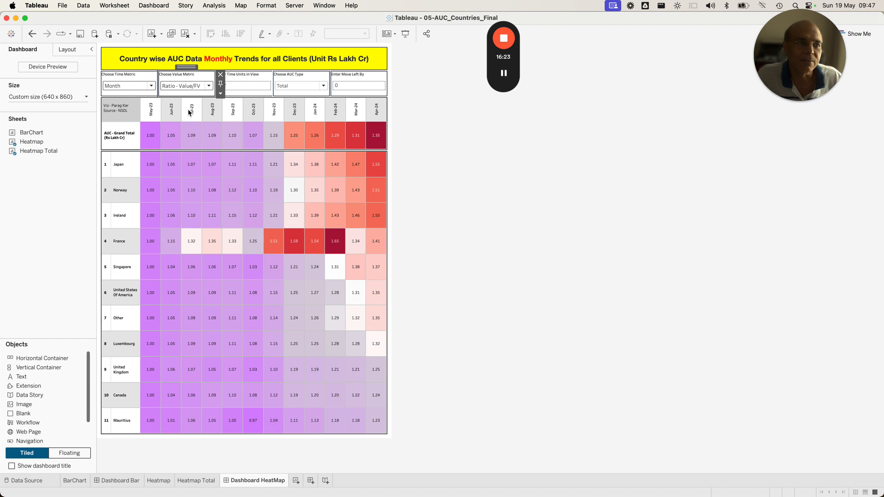
mouse_move(373, 166)
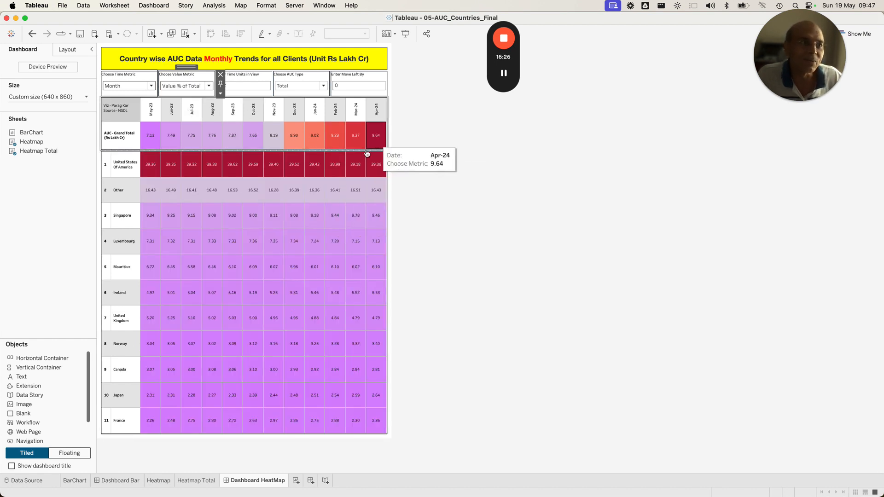
Step: On the Heatmap Total worksheet, set the label's Choose Metric table calculation to compute Value % of Total using Cell
left_click(197, 481)
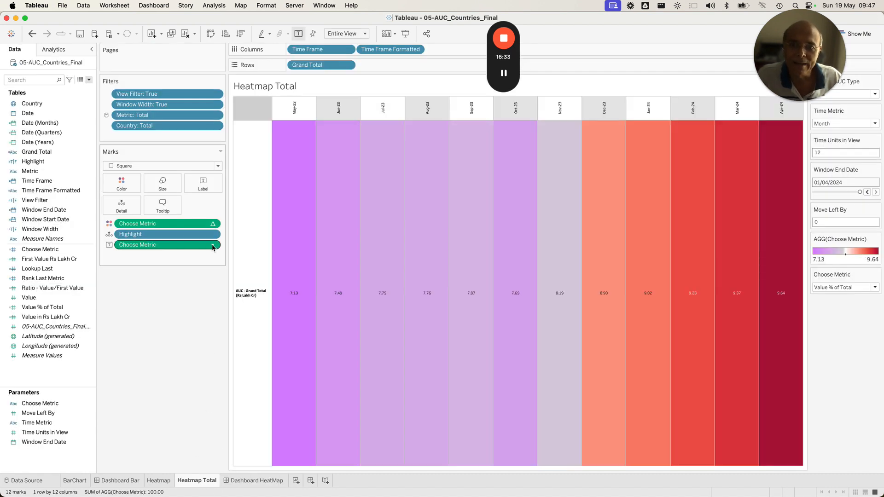
left_click(212, 248)
left_click(167, 343)
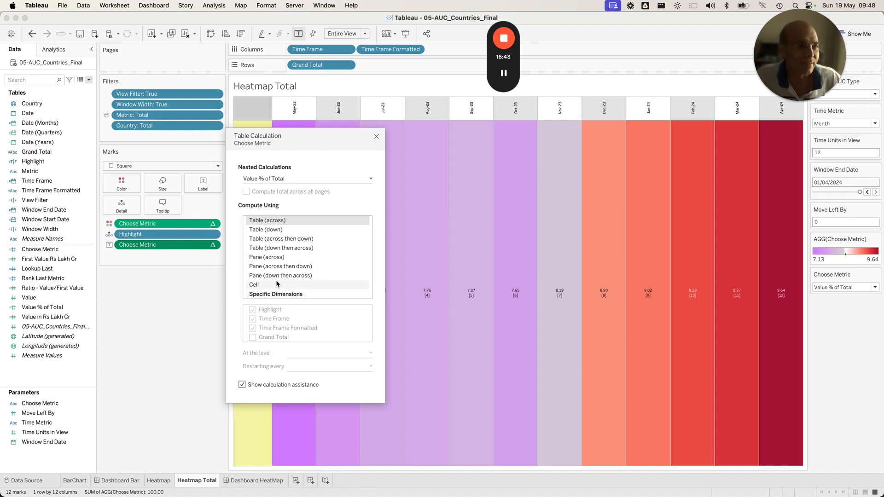
left_click(259, 286)
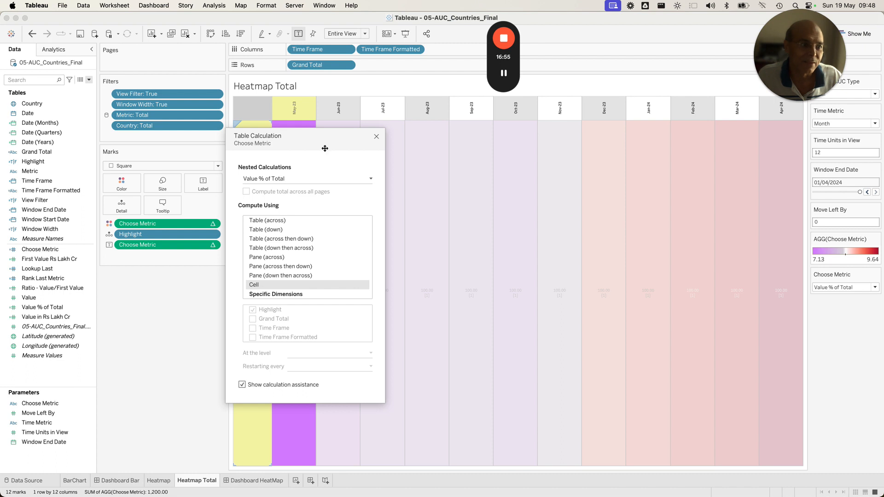
key("Escape")
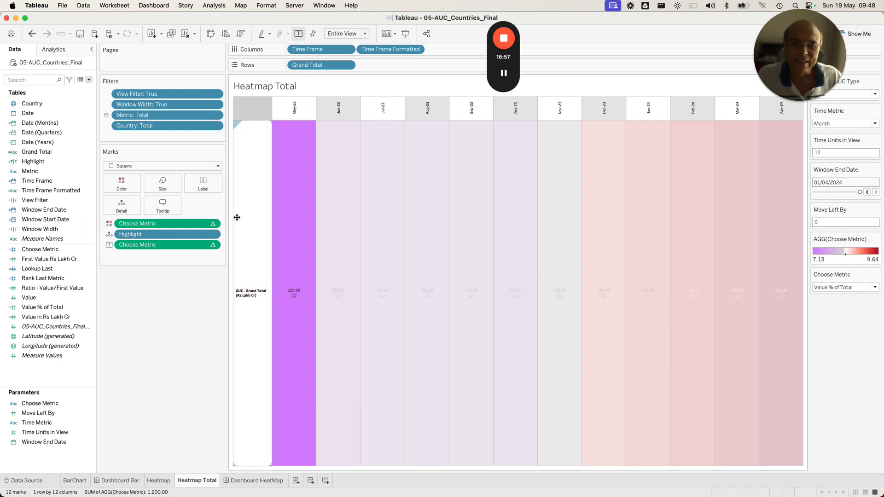
Step: Set the colour's Choose Metric table calculation on Heatmap Total to compute Value % of Total using Cell
left_click(213, 223)
left_click(155, 320)
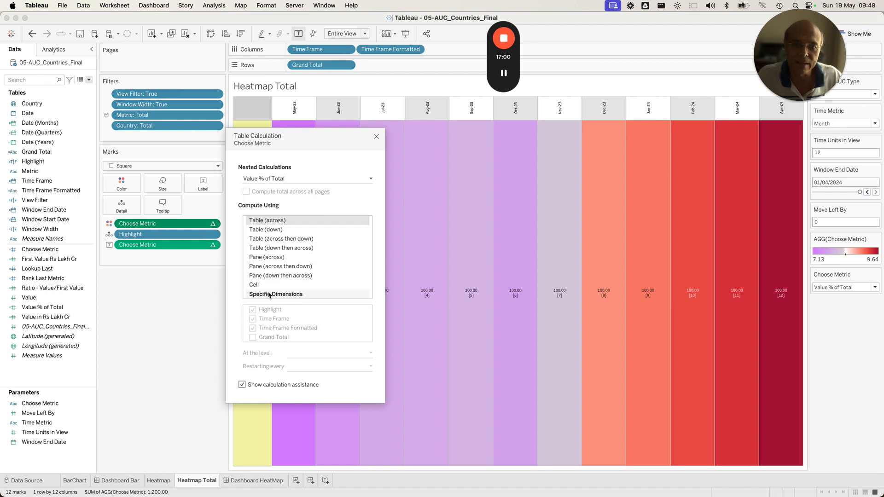
left_click(281, 295)
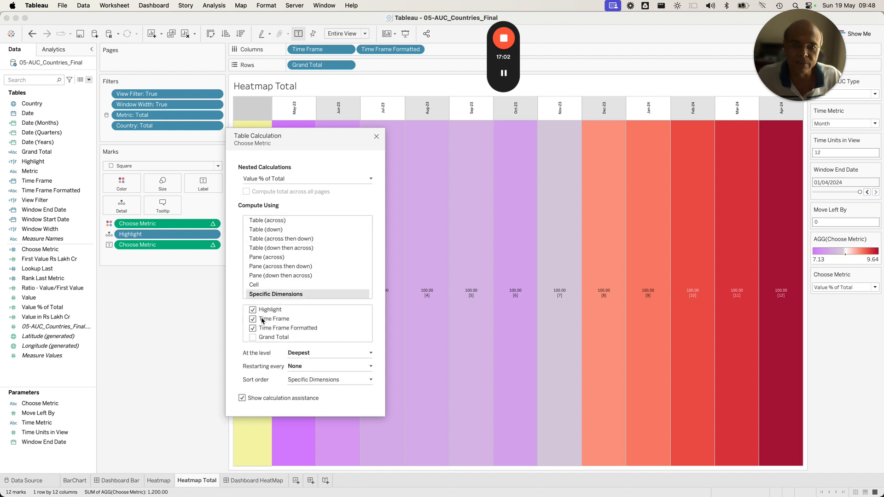
left_click(259, 287)
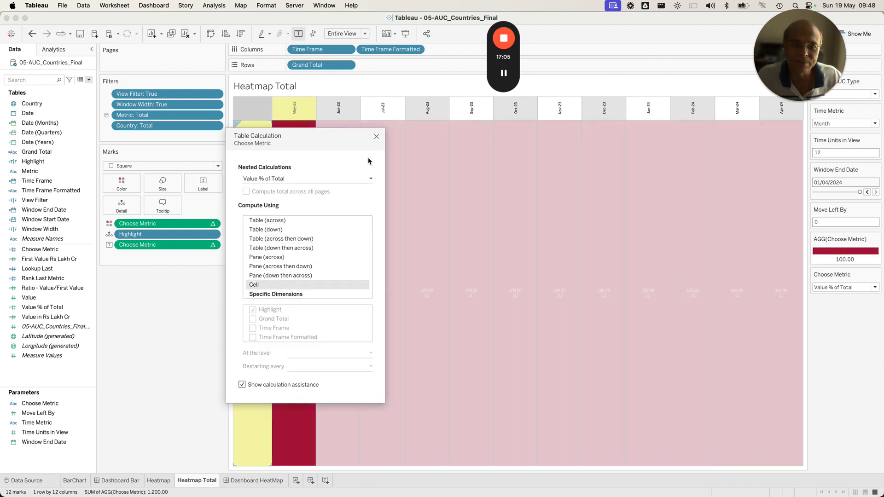
left_click(376, 136)
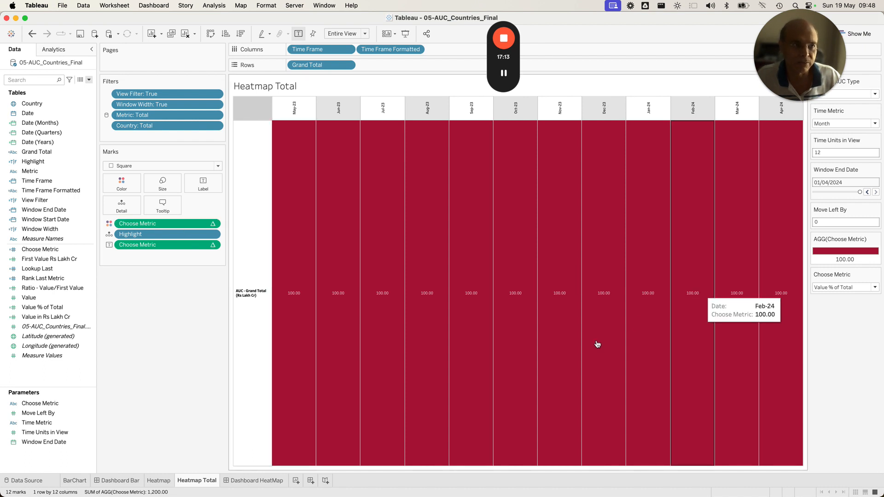
Step: On the heatmap dashboard, switch the value metric to Value Rs Lakh Cr and check the April 2024 grand total and United States values
left_click(268, 481)
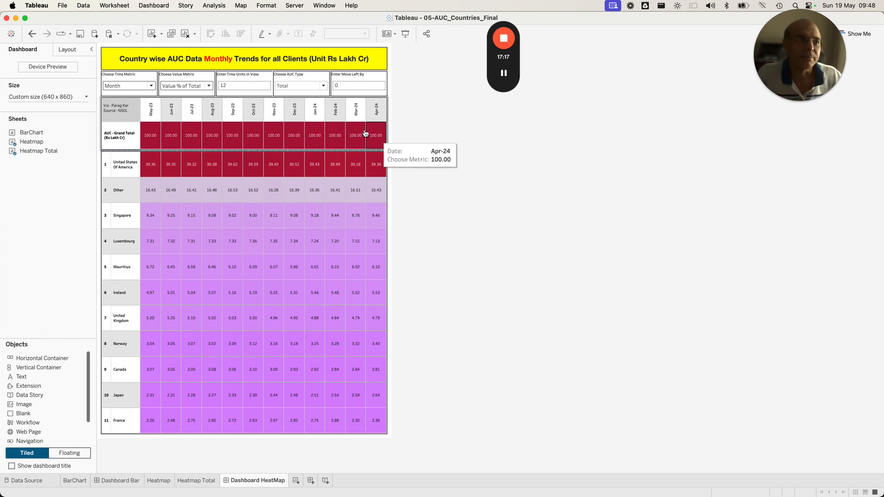
left_click(187, 86)
left_click(180, 95)
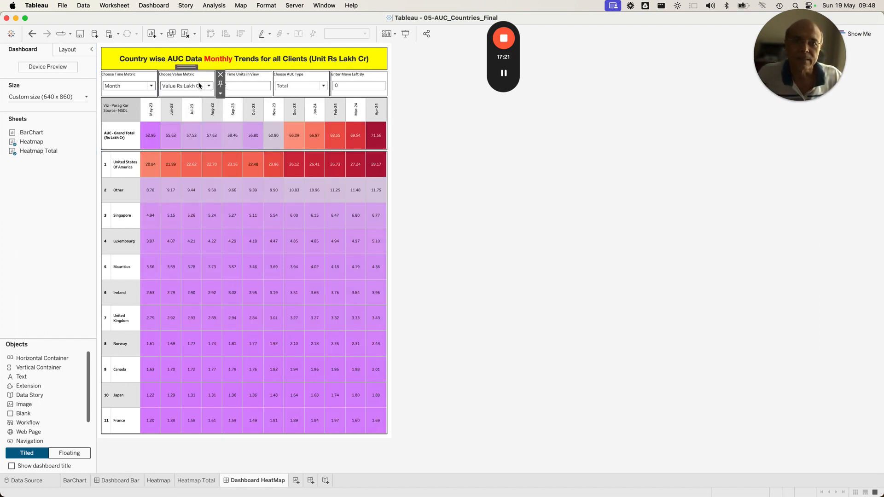
mouse_move(377, 143)
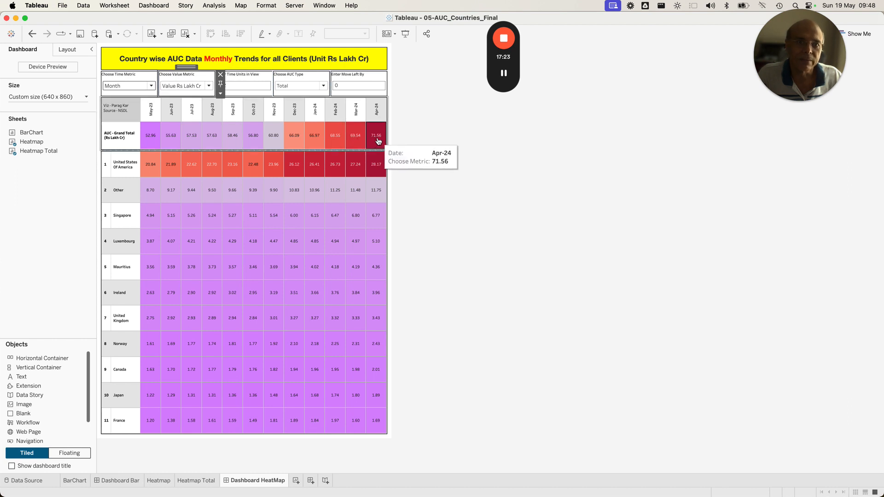
mouse_move(380, 170)
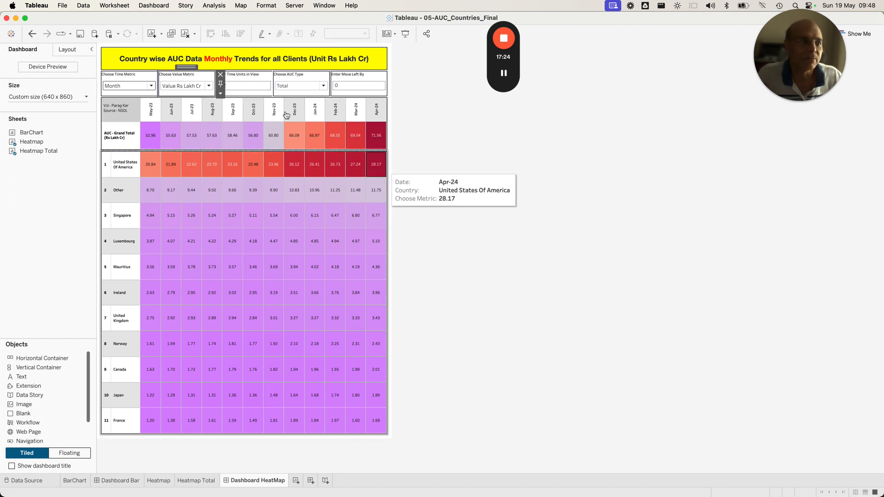
Step: Switch the dashboard's value metric to Ratio - Value/FV and compare the first and last months of the grand total row
left_click(184, 86)
left_click(184, 102)
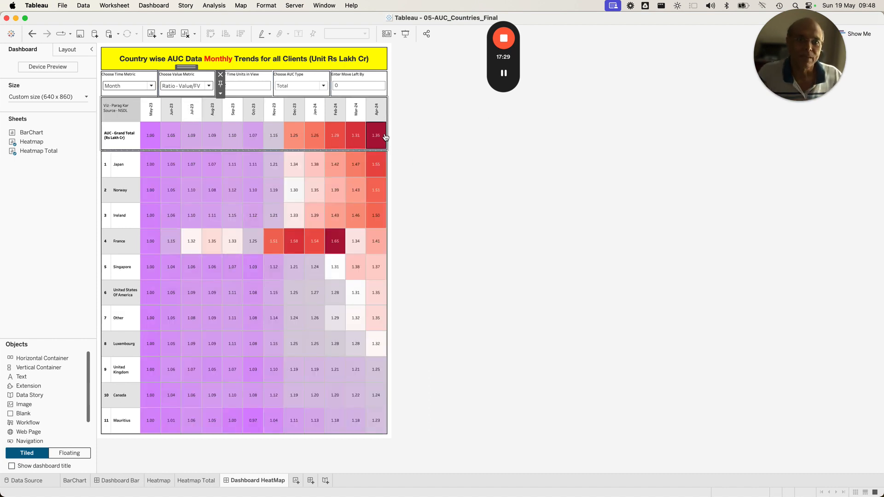
mouse_move(378, 142)
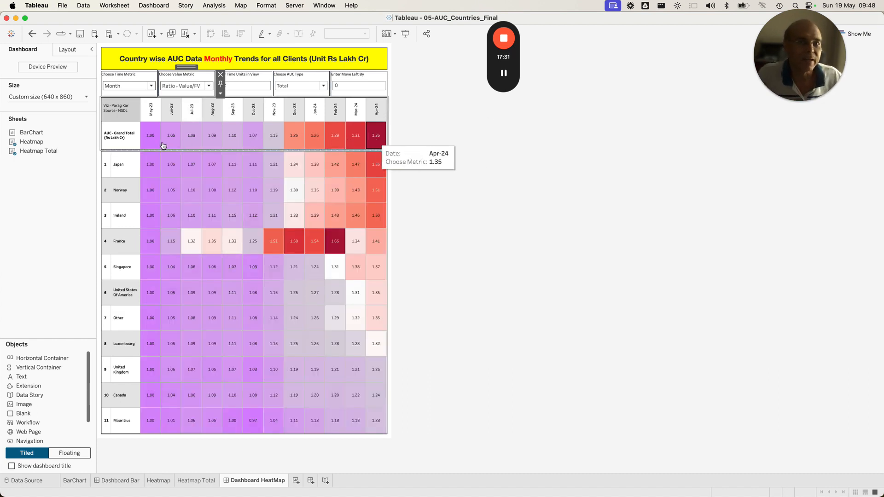
mouse_move(152, 145)
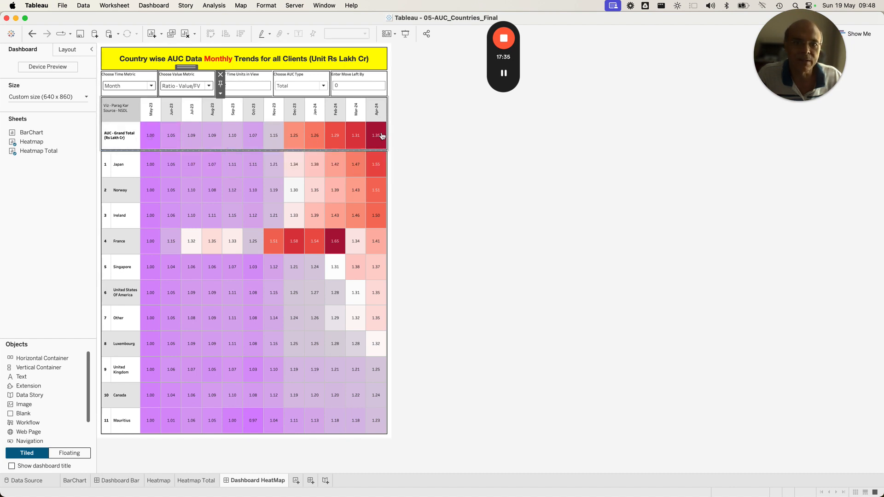
mouse_move(378, 173)
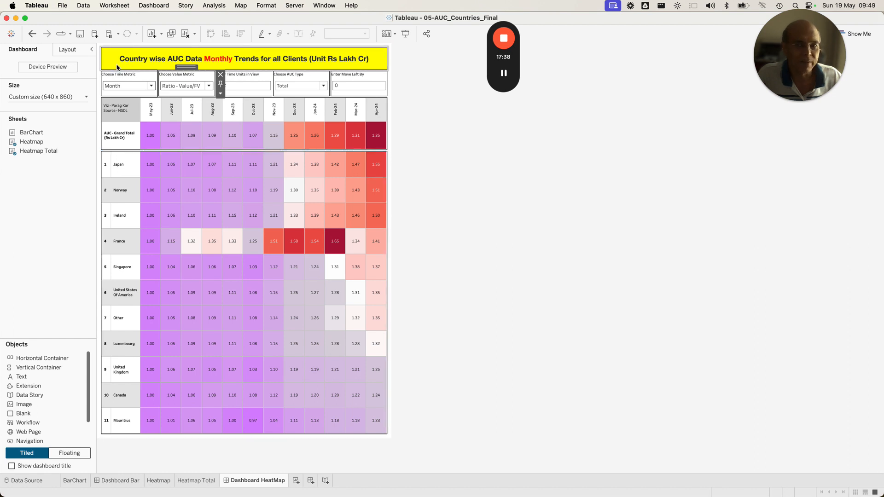
Step: Set the dashboard's value metric back to Value % of Total and check the United States share for April 2024
left_click(176, 86)
left_click(182, 111)
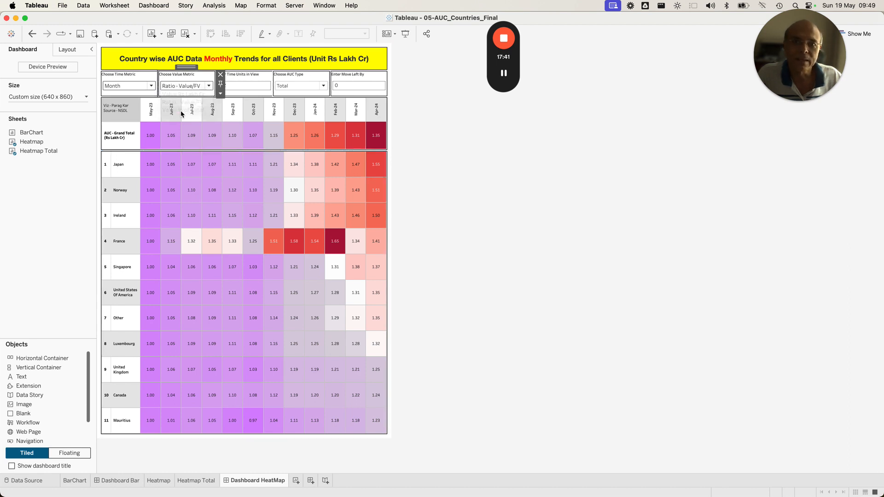
mouse_move(371, 173)
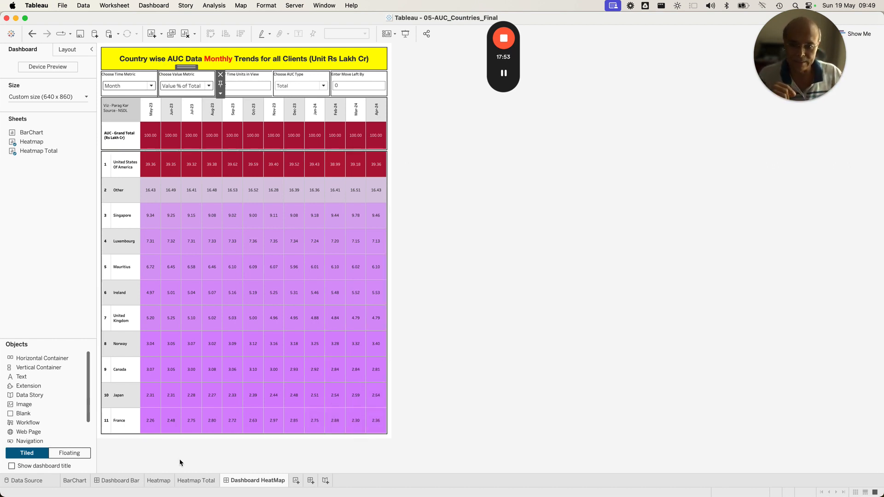
Step: From Heatmap Total, review the Value % of Total formula and its default table calculation, keeping Compute using on Automatic
left_click(196, 481)
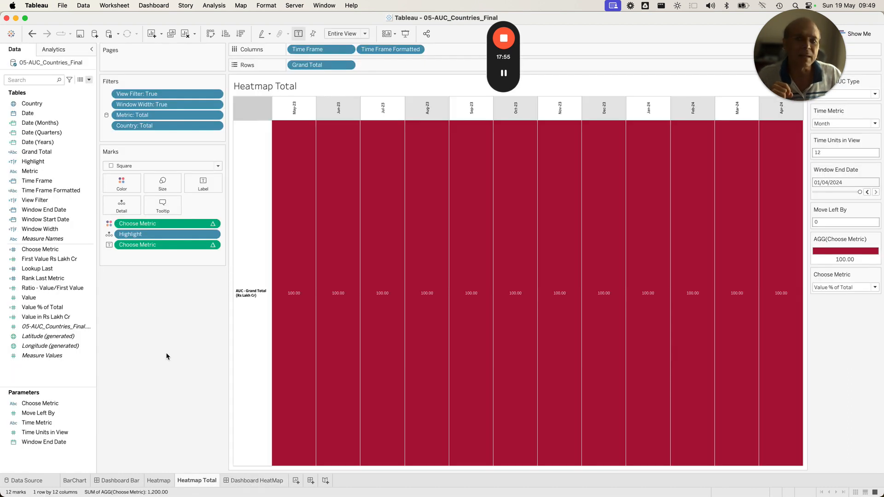
right_click(56, 311)
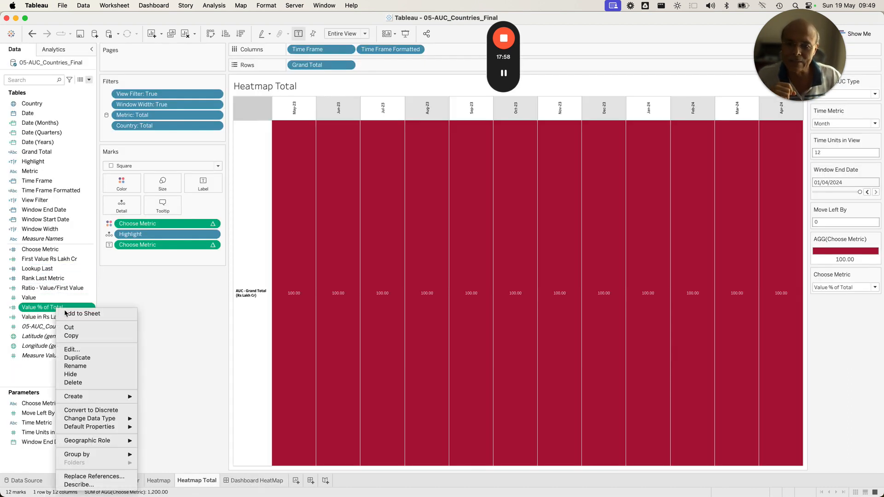
left_click(84, 350)
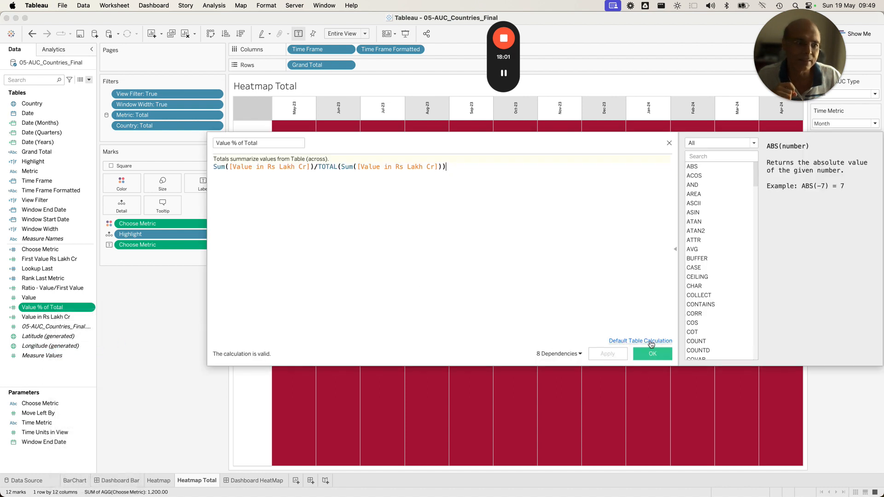
left_click(651, 342)
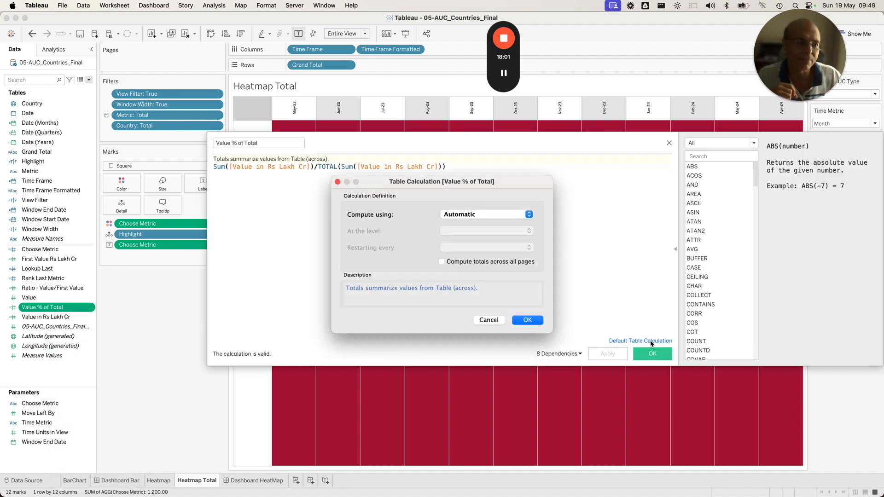
left_click(531, 325)
left_click(652, 354)
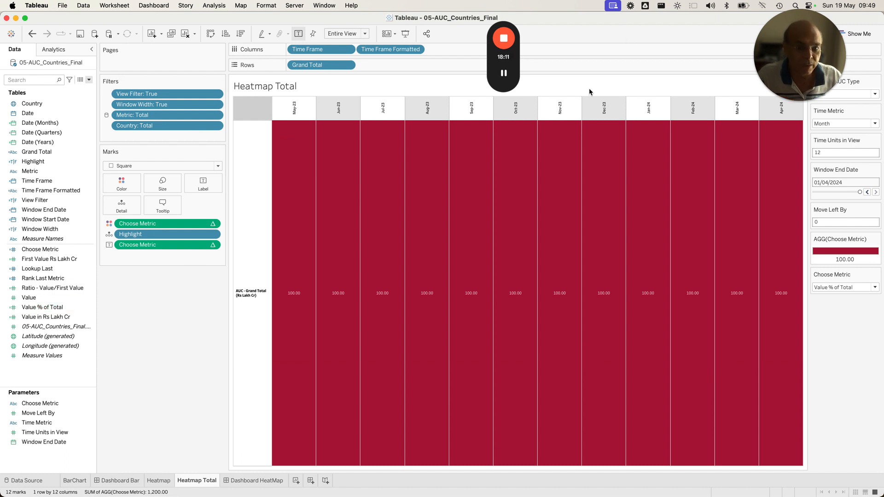
Step: Return to the Heatmap worksheet to view the country-wise Value % of Total figures
left_click(158, 481)
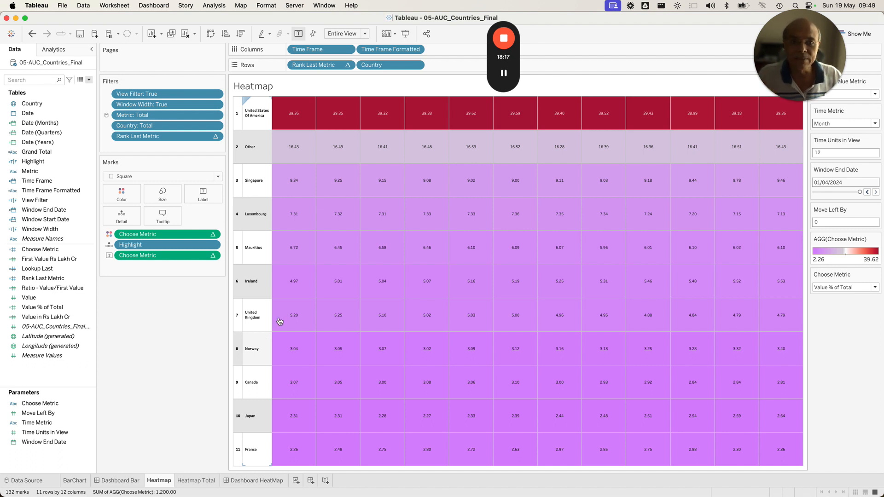
left_click_drag(800, 54, 141, 384)
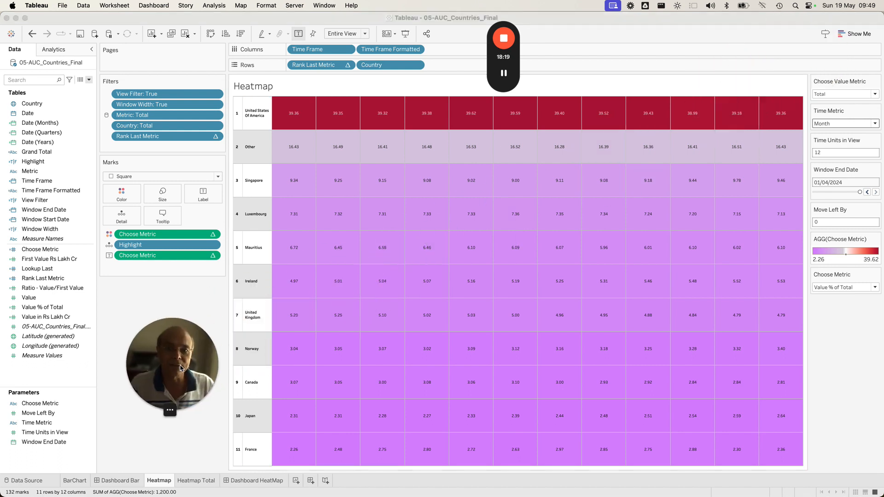